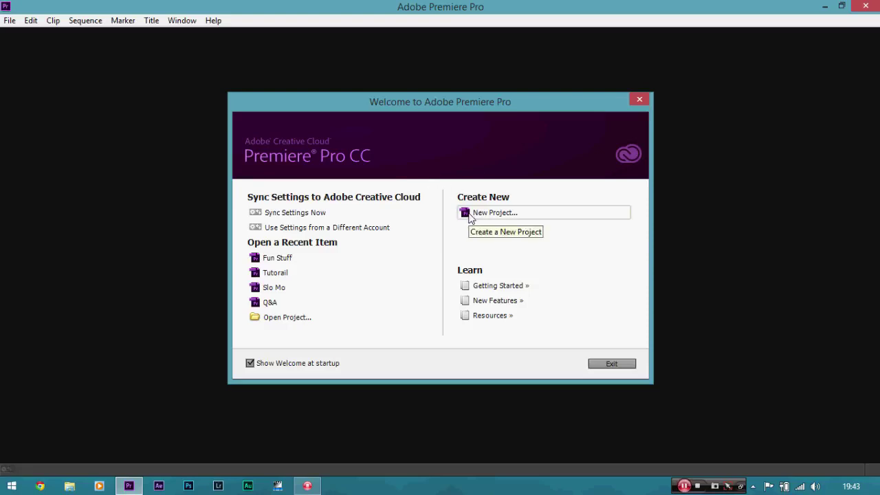
Create a new Premiere Pro project named 'Fuun Stuff'.
click(470, 218)
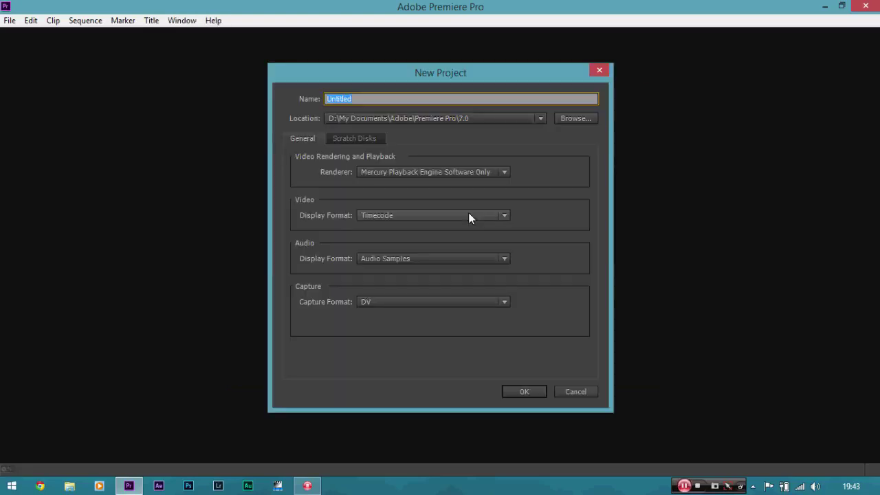
key(BackSpace)
text(Fuun Stuff)
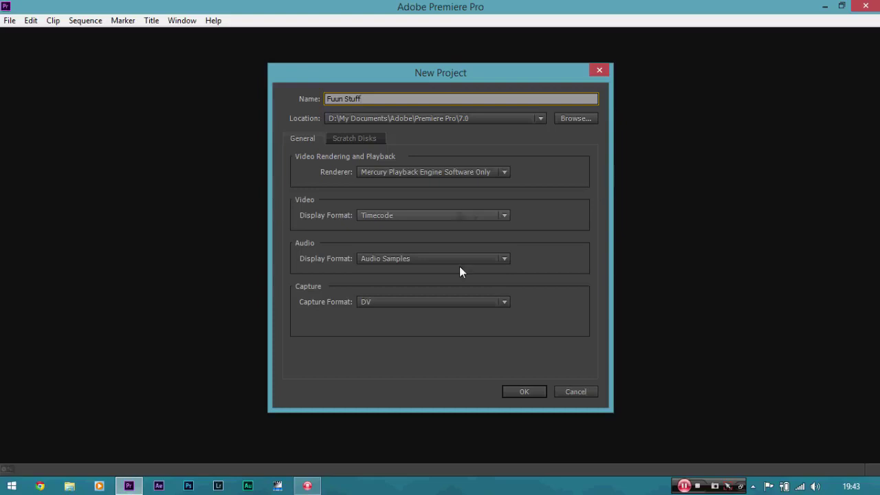
click(524, 391)
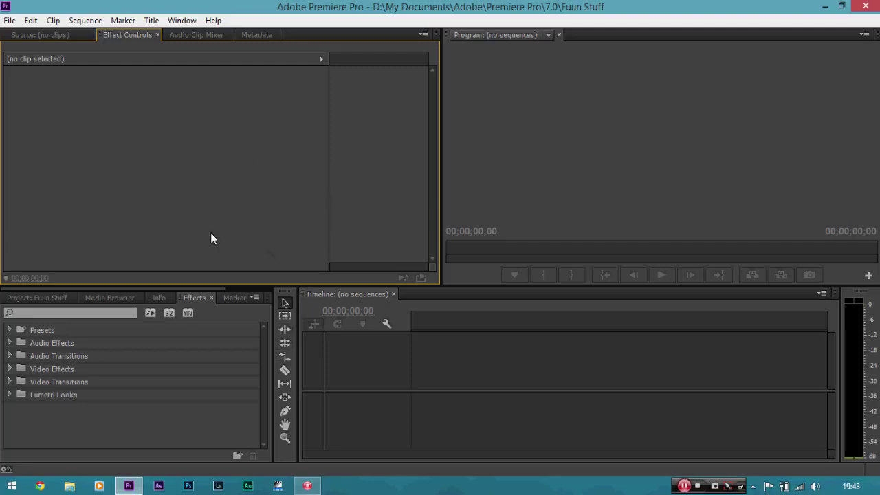
Start a new sequence and select the Digital SLR > 1080p > DSLR 1080p24 preset.
click(10, 20)
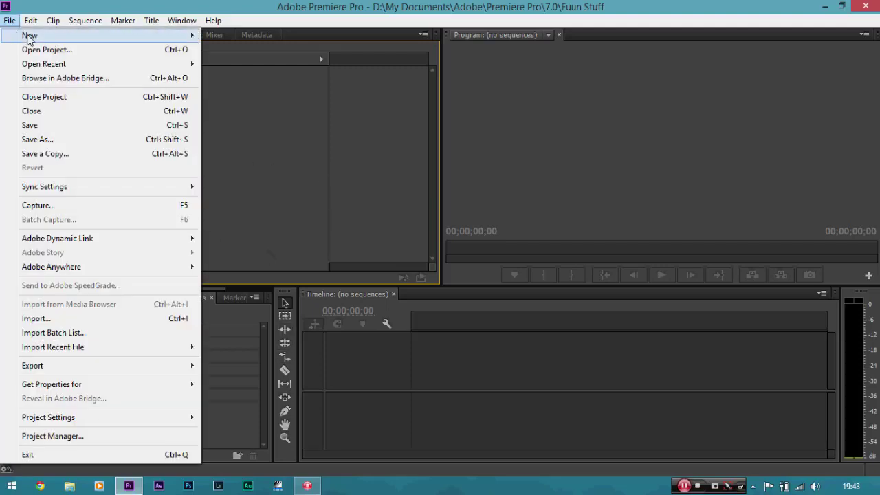
mouse_move(27, 36)
click(227, 50)
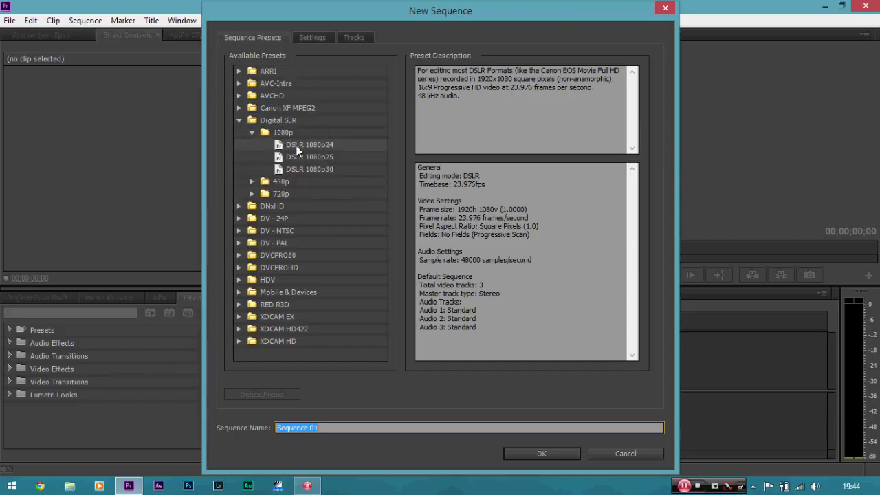
click(329, 144)
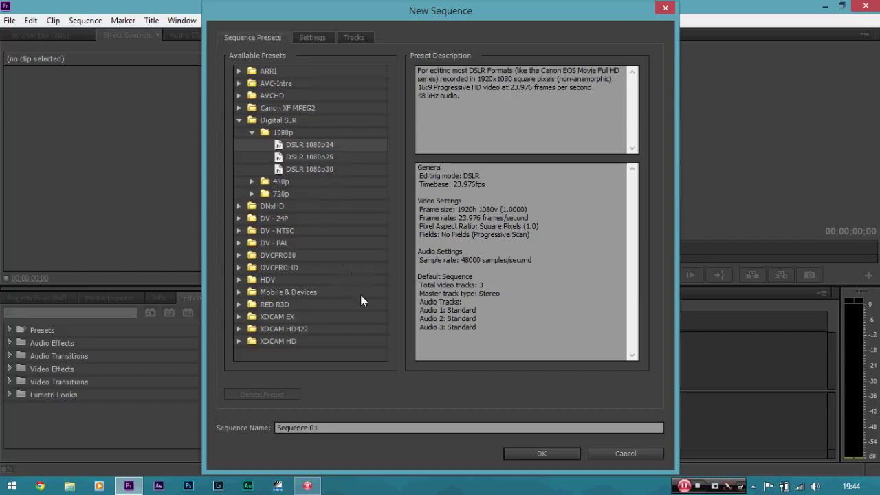
Browse the RED R3D and DV - NTSC presets, then check DSLR 1080p24's 1920×1080, 23.976 fps settings.
click(239, 305)
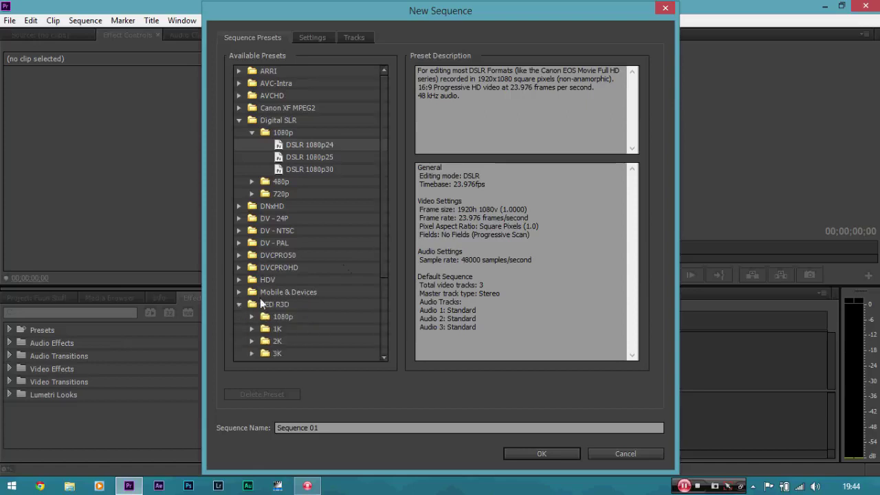
drag(383, 256, 373, 316)
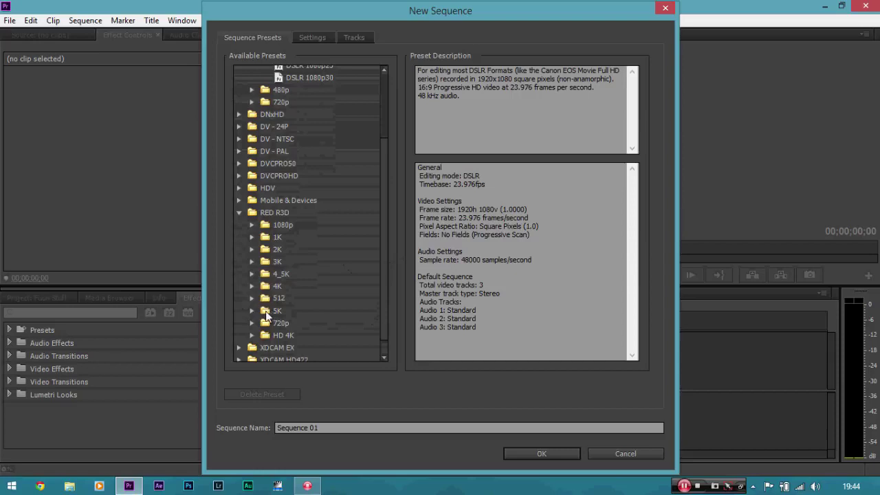
click(253, 311)
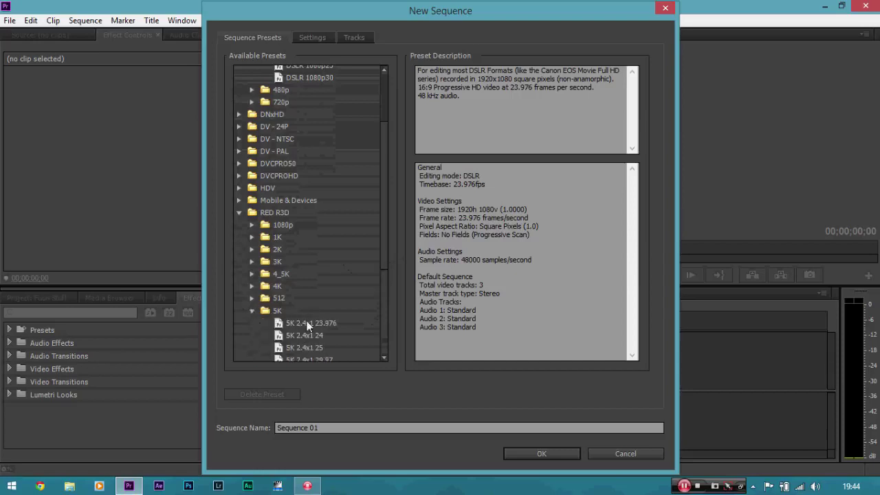
click(251, 310)
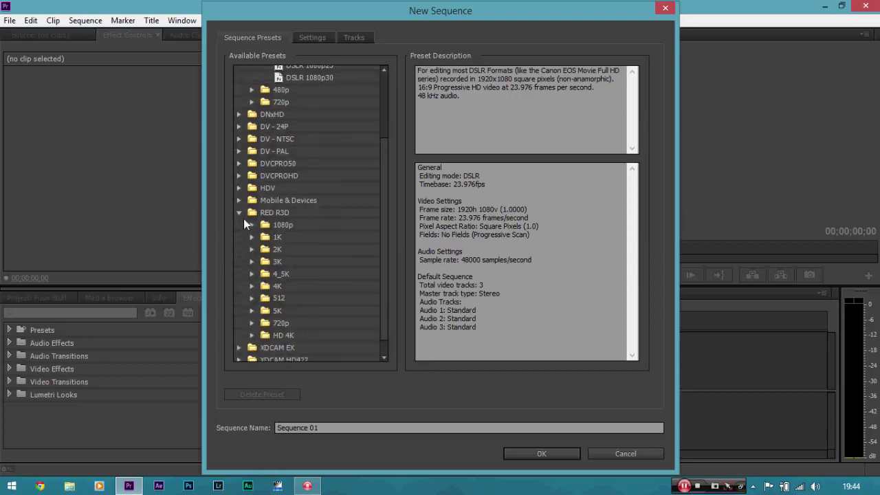
click(240, 213)
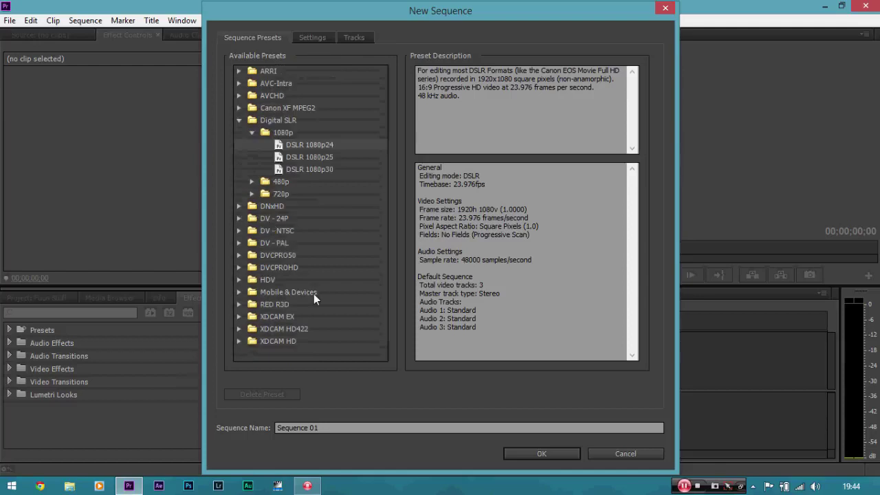
click(240, 231)
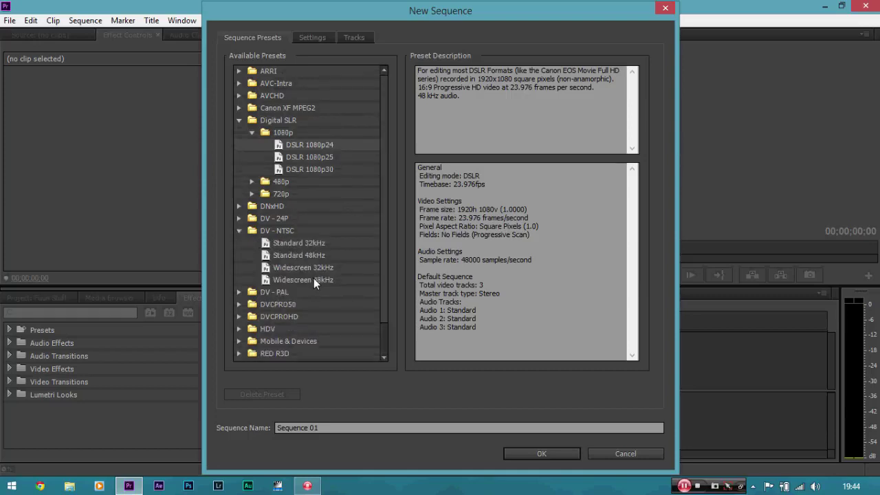
click(238, 230)
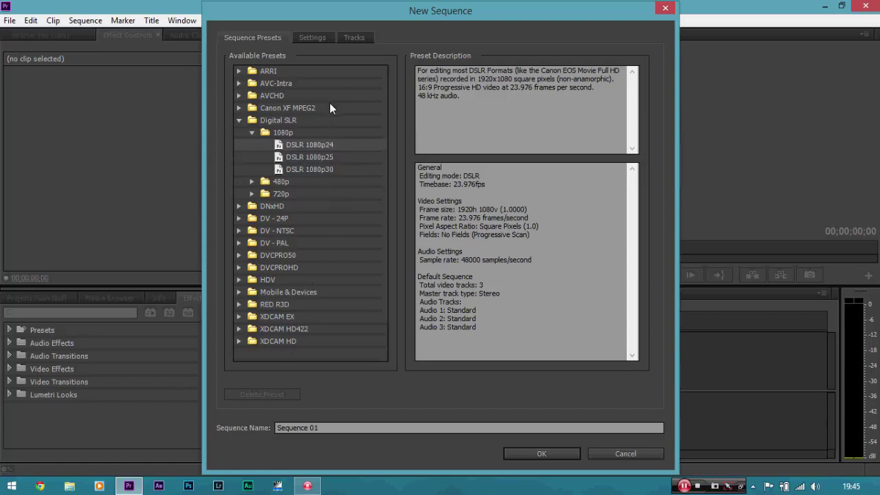
click(315, 36)
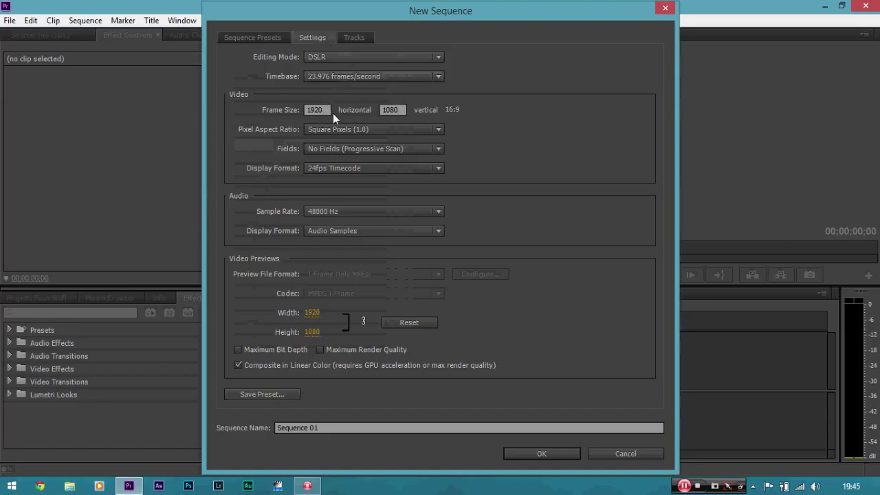
click(255, 38)
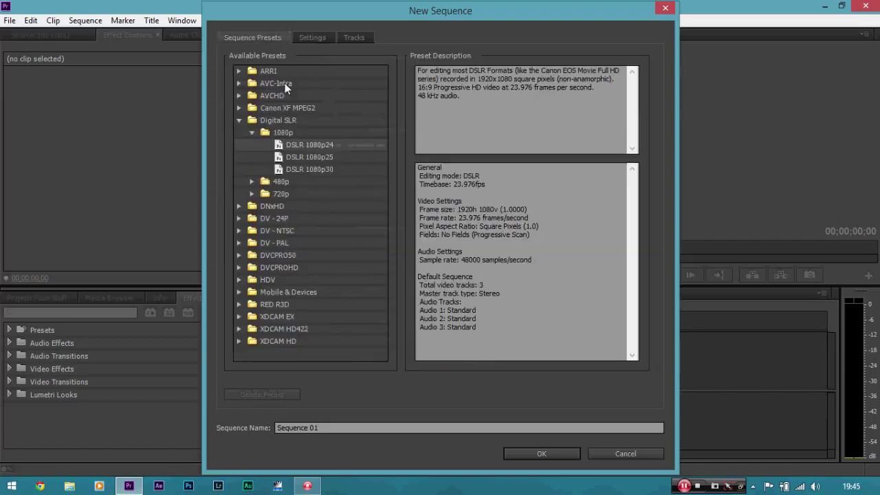
click(527, 455)
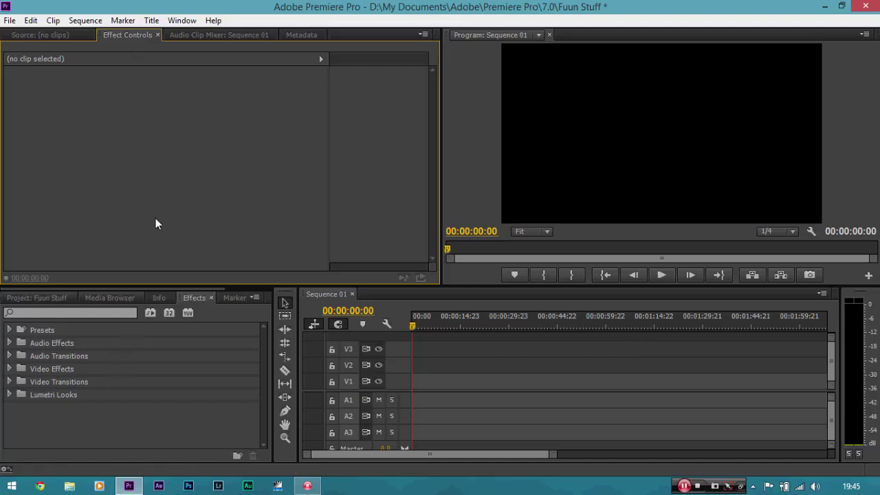
Import _DSC5689.MOV into the project bin and place it at 00:00 on Sequence 01's V1.
click(48, 297)
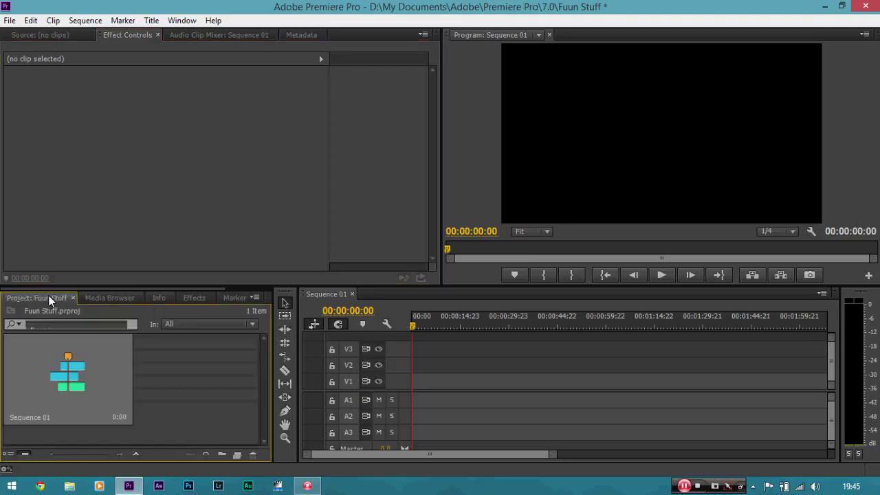
right_click(178, 363)
click(226, 423)
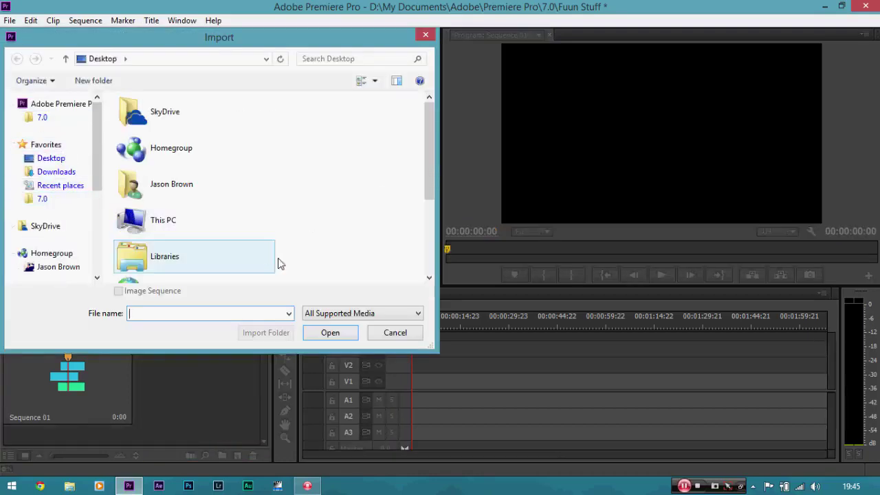
drag(428, 167, 426, 237)
double_click(184, 198)
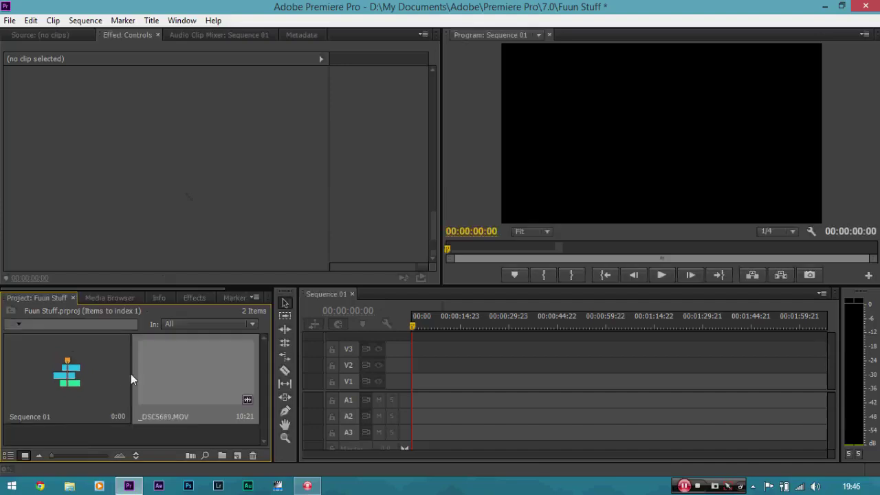
drag(176, 374, 392, 386)
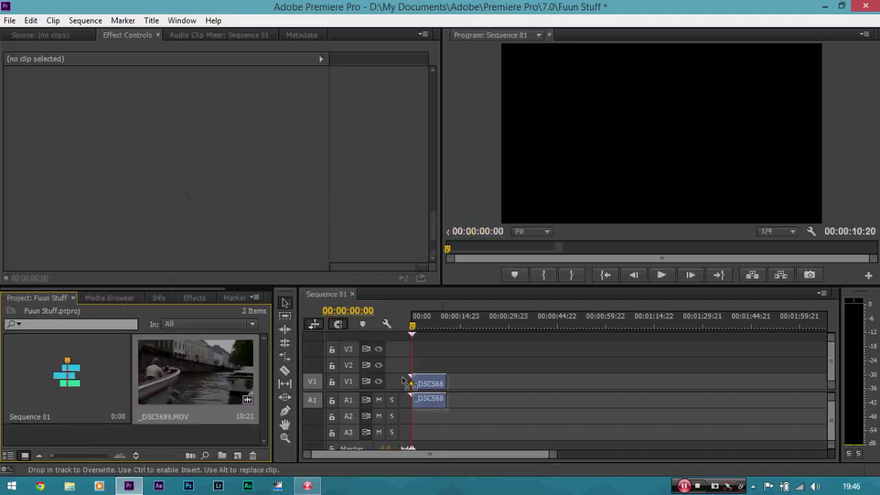
drag(408, 383, 412, 383)
Select the boat clip and adjust the timeline zoom around it.
click(434, 382)
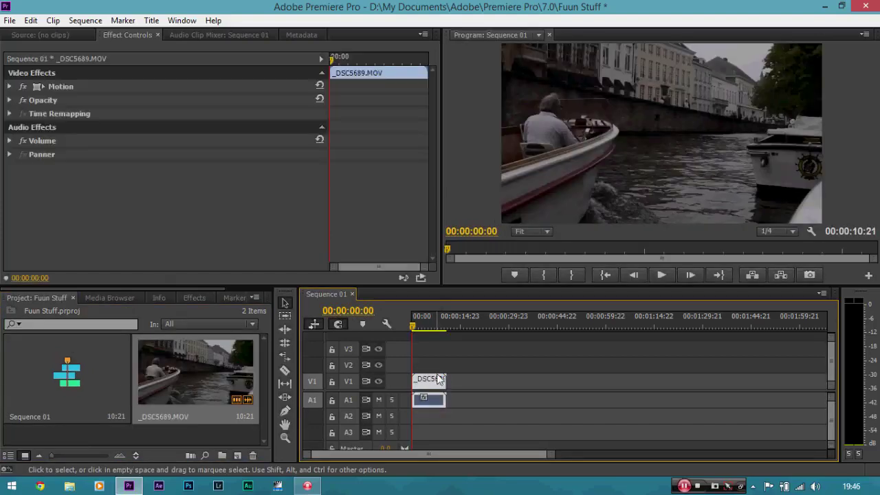
key(equal)
key(equal)
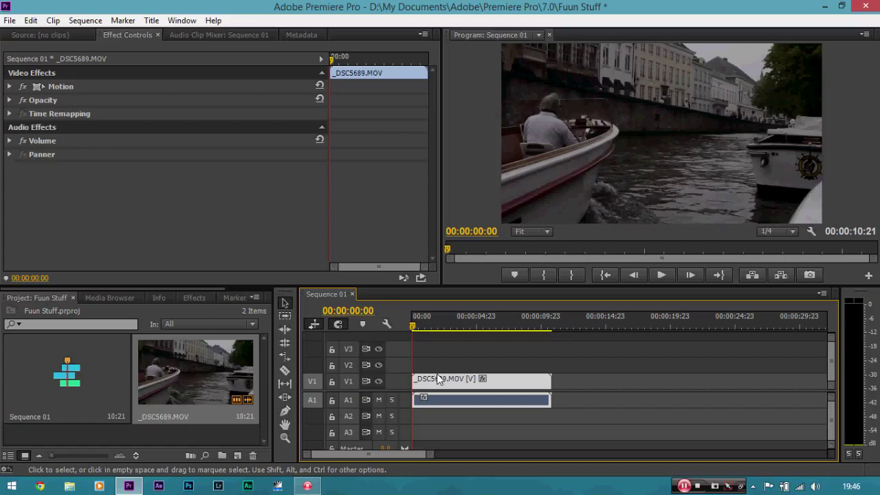
key(minus)
key(minus)
key(minus)
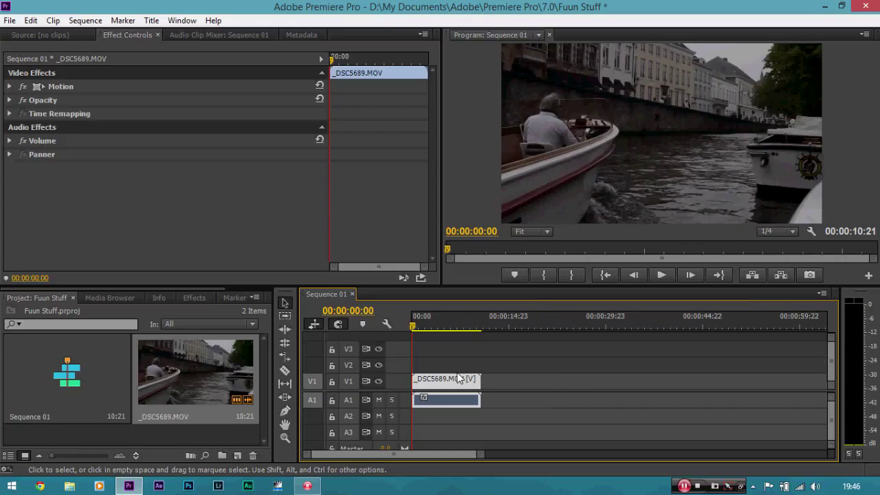
key(equal)
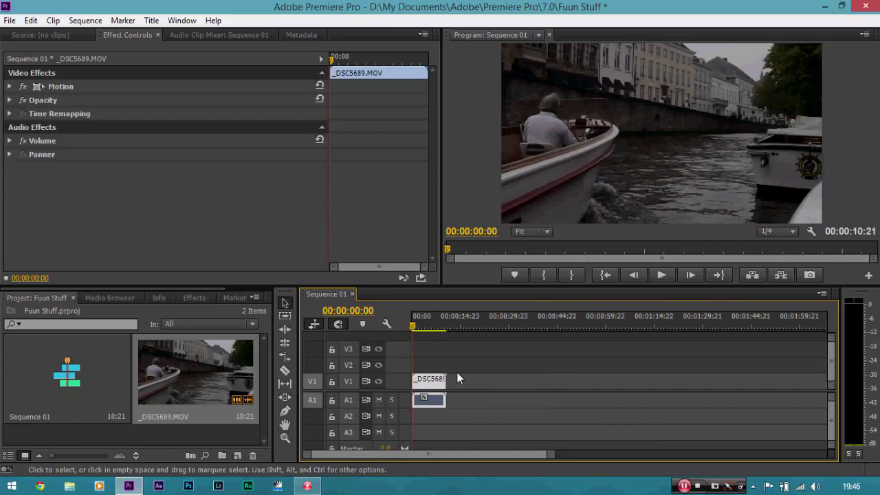
key(equal)
key(equal)
key(equal)
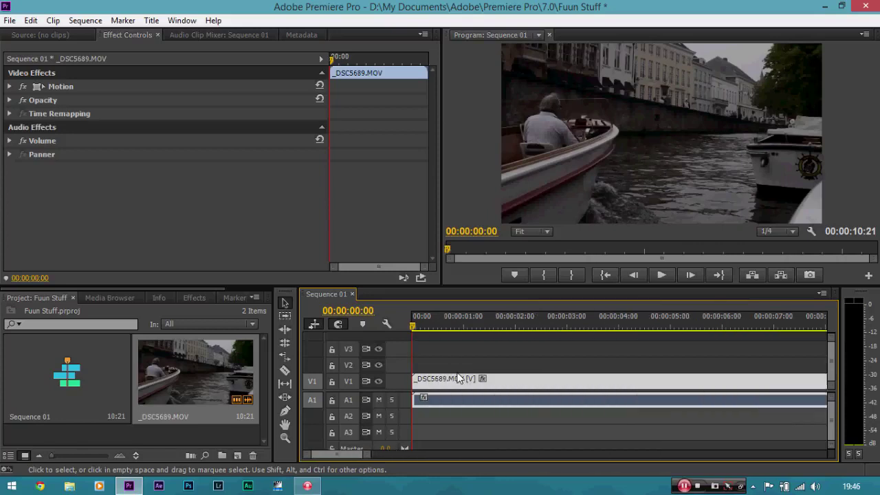
key(minus)
key(minus)
key(minus)
key(equal)
key(equal)
key(equal)
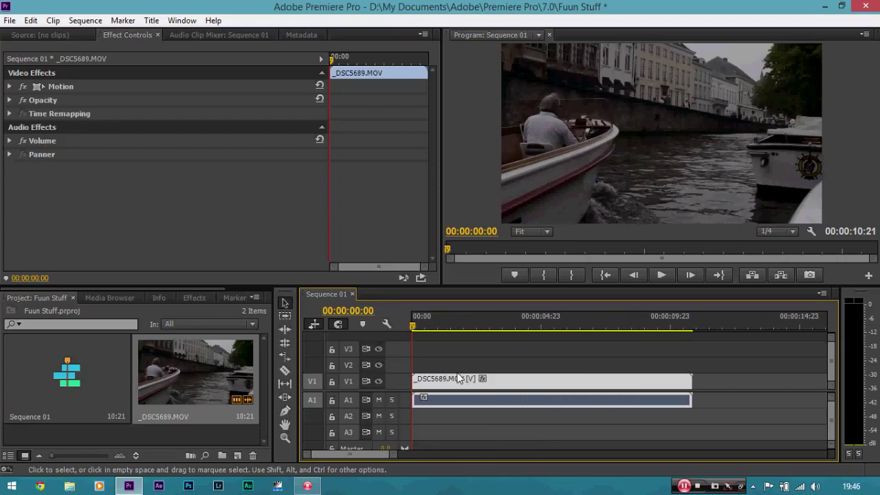
key(minus)
key(equal)
key(minus)
key(minus)
key(equal)
key(equal)
key(equal)
key(minus)
key(minus)
key(minus)
key(equal)
key(equal)
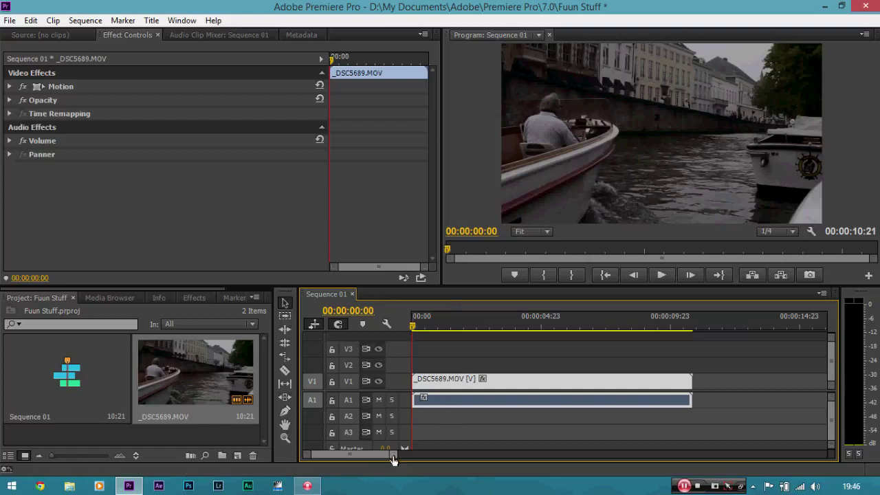
drag(404, 454, 351, 454)
drag(464, 448, 509, 447)
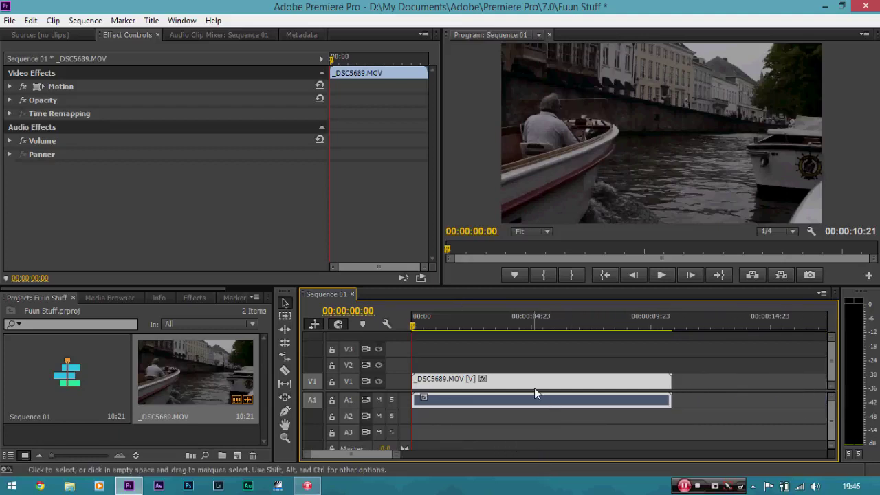
Scrub through the clip and keep the Program monitor's playback resolution at 1/4.
drag(415, 326, 392, 326)
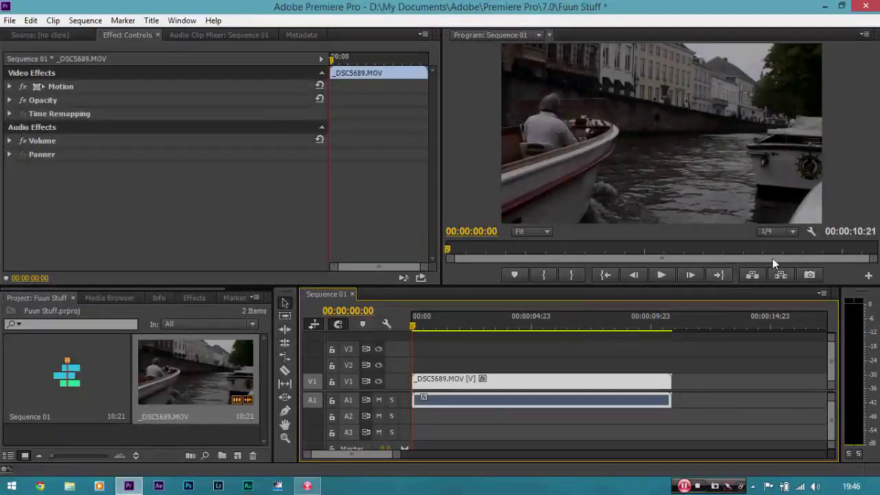
click(788, 232)
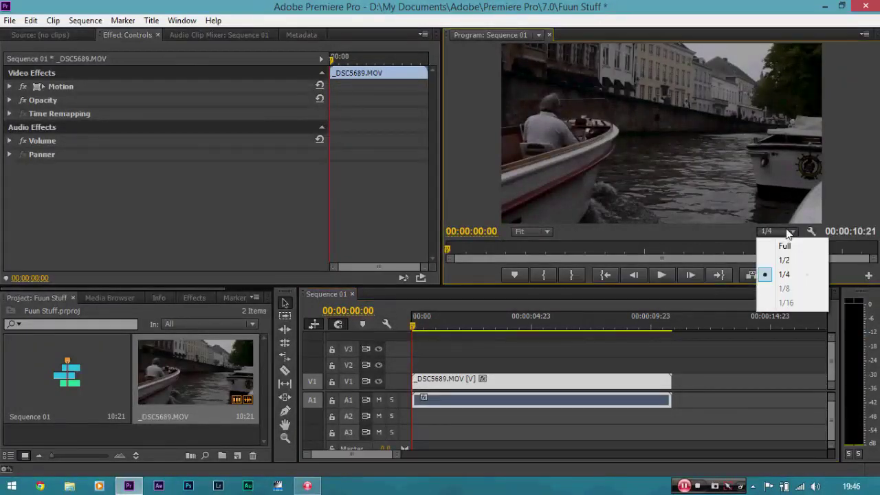
click(791, 275)
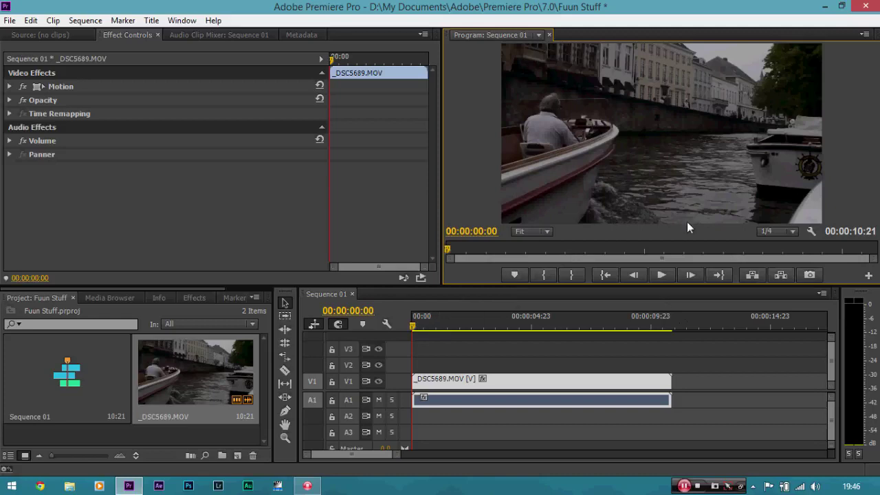
click(776, 232)
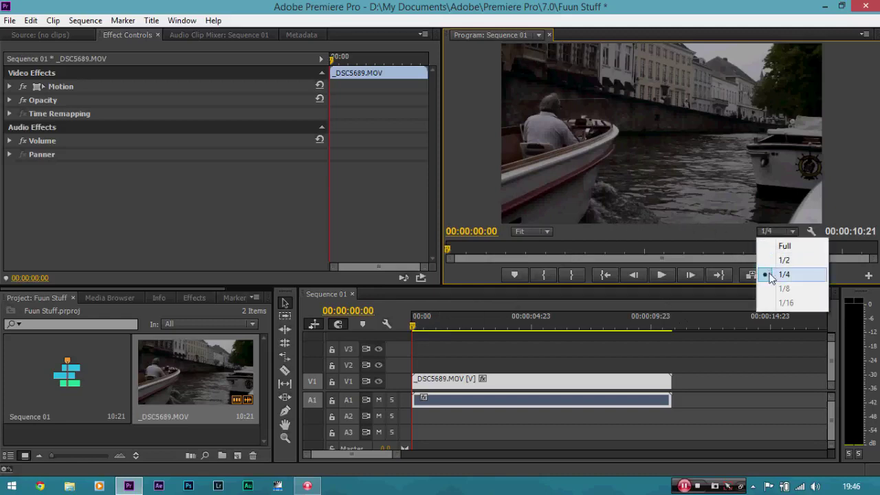
click(771, 275)
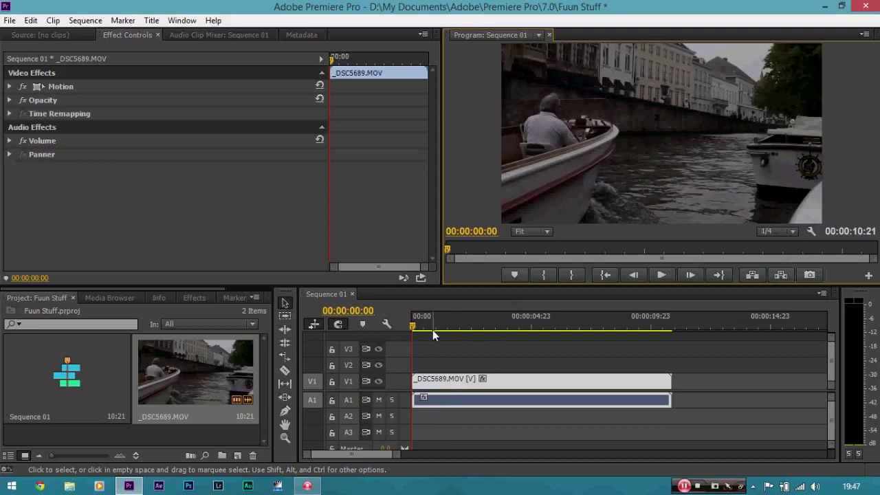
Scrub the clip, trial-trim its start to 00:00:02:13, then undo that trim.
drag(414, 327, 476, 329)
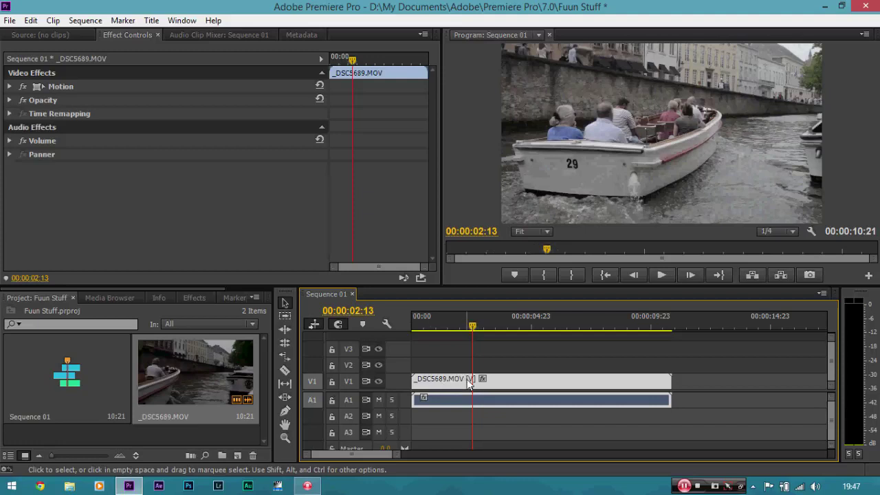
click(415, 380)
drag(417, 381, 473, 382)
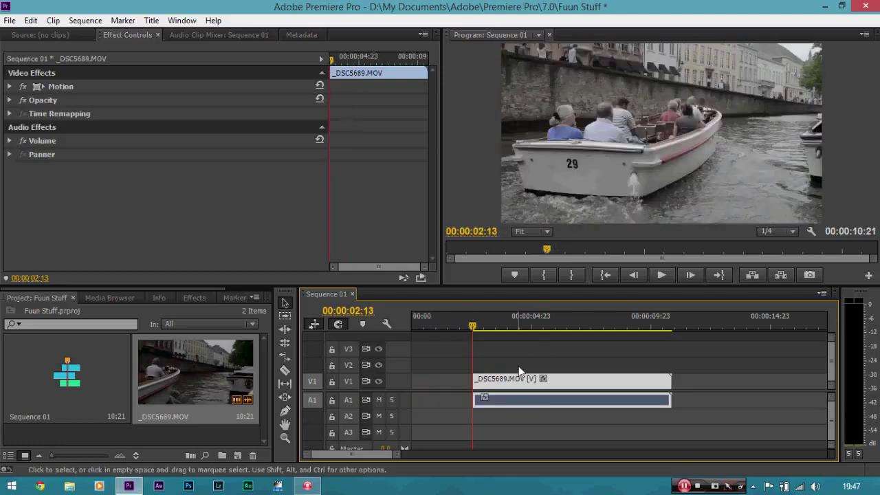
key(ctrl)
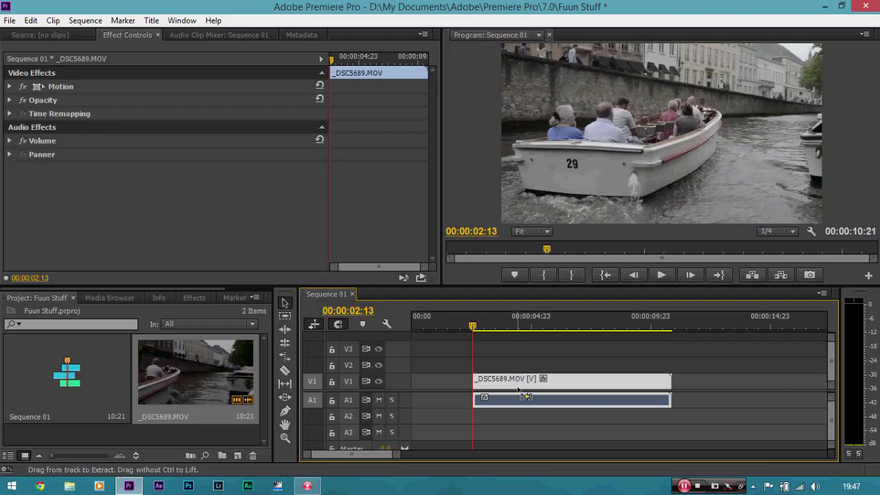
key(ctrl+z)
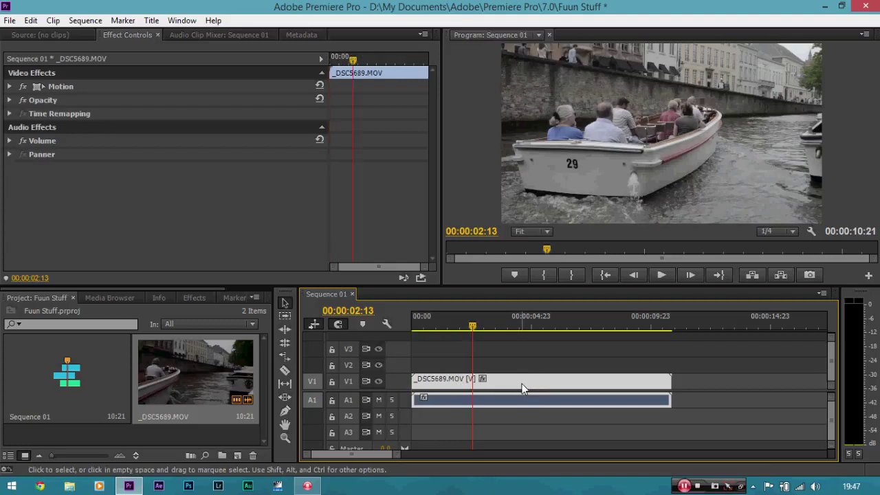
Split the clip at 00:00:02:13 with the Razor tool and delete the first piece.
key(c)
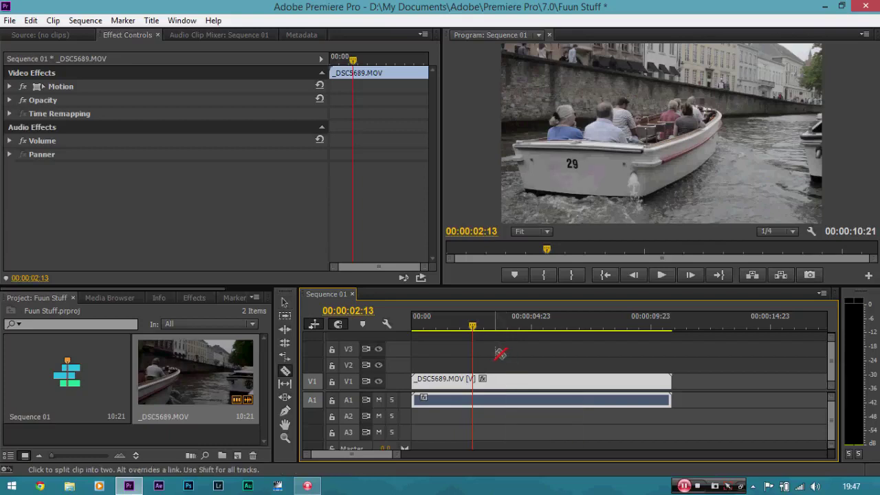
click(476, 382)
click(476, 383)
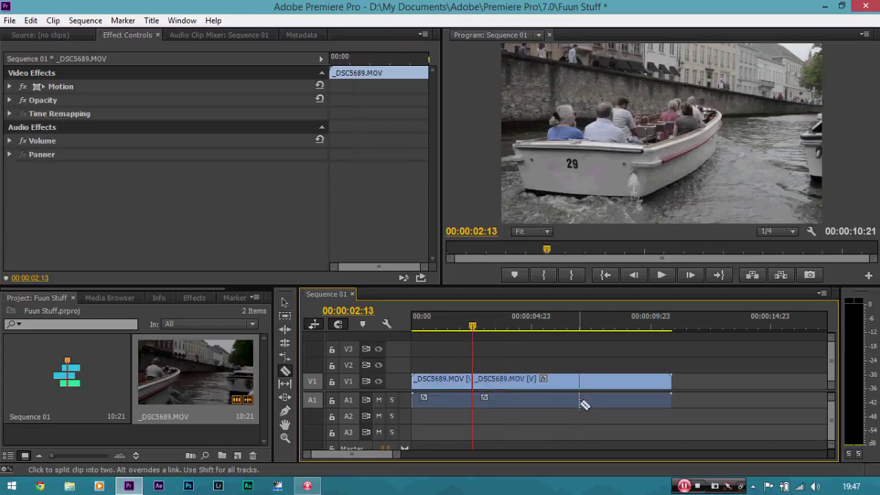
key(v)
click(496, 330)
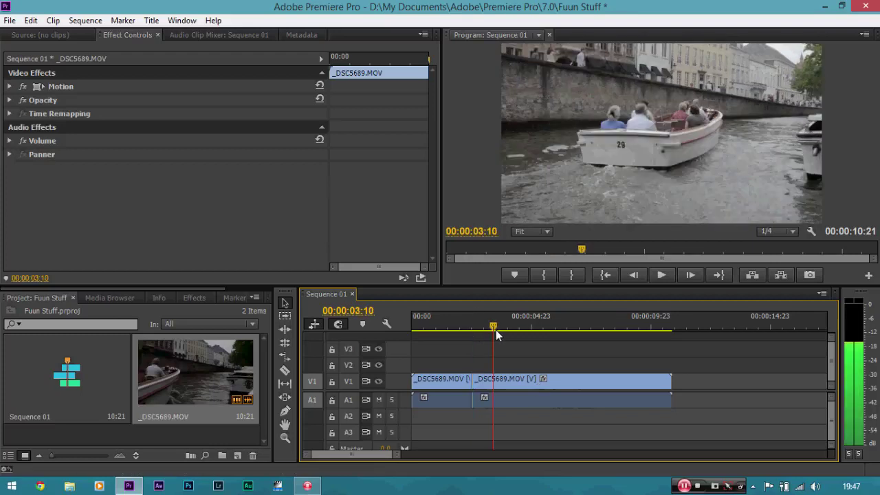
click(452, 379)
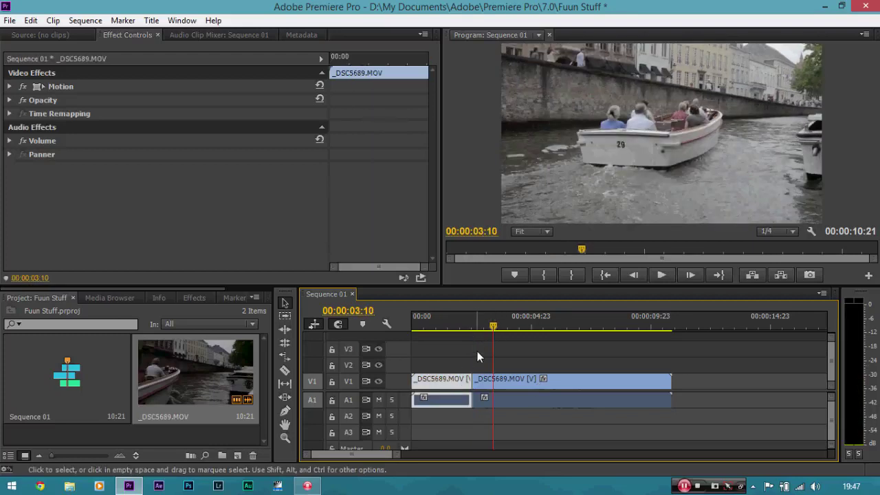
key(Delete)
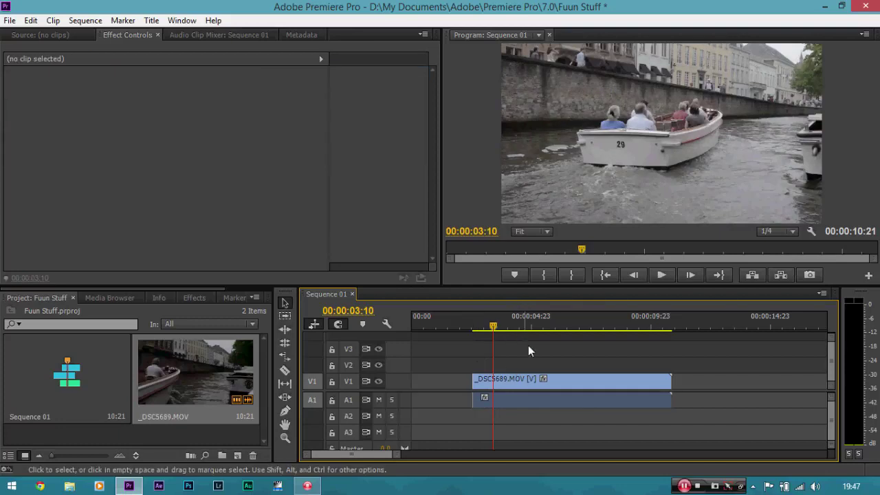
Move the remaining clip to 00:00 and trim its end so the sequence runs 6:06.
mouse_move(493, 325)
mouse_down()
mouse_move(433, 321)
mouse_move(497, 323)
mouse_up()
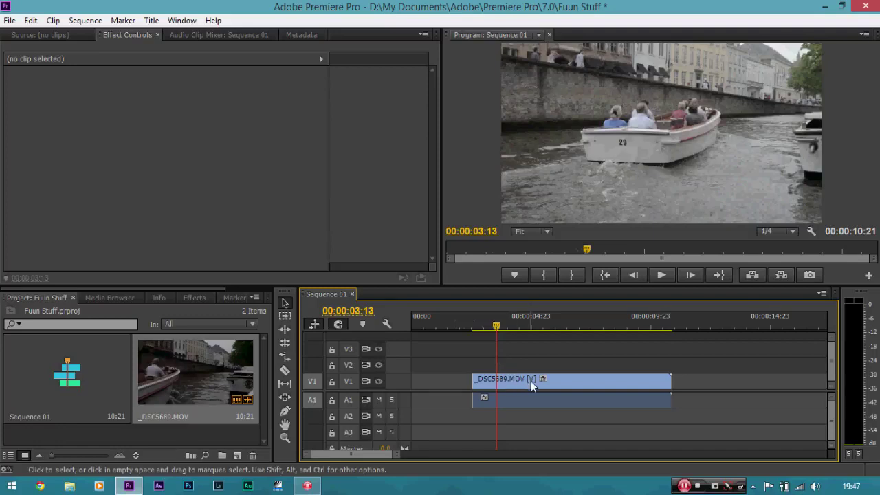
drag(531, 381, 561, 337)
drag(619, 380, 561, 375)
drag(561, 328, 418, 323)
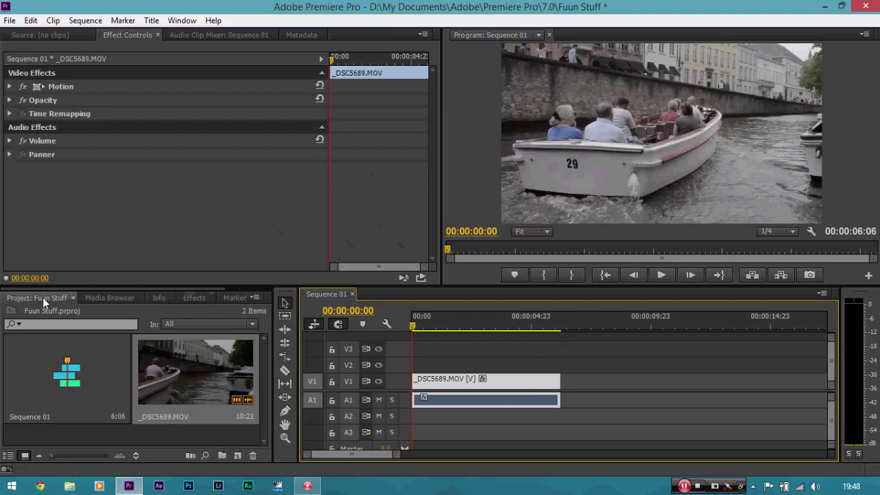
Drag Colorista II from Video Effects > Magic Bullet Colorista onto the V1 boat clip.
click(190, 299)
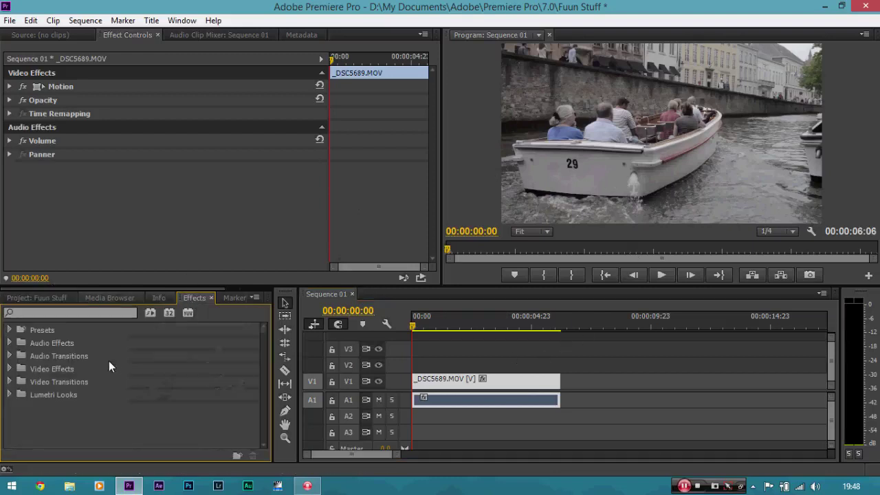
click(9, 368)
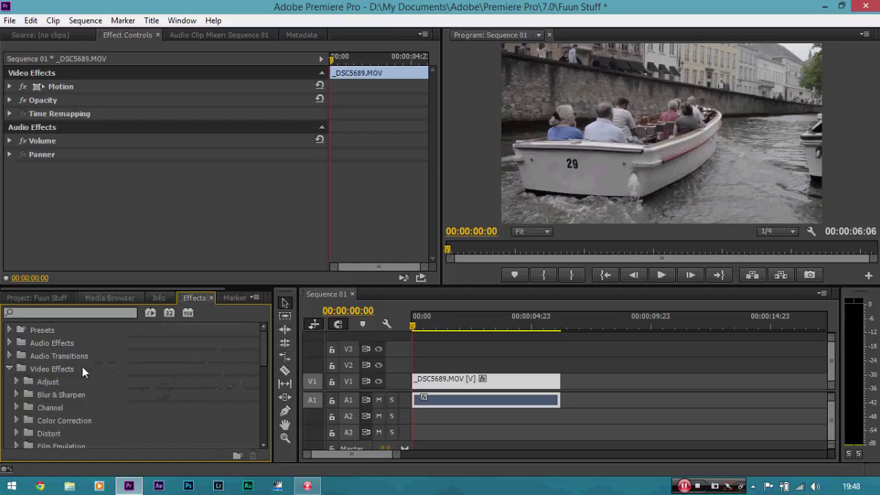
drag(266, 347, 239, 387)
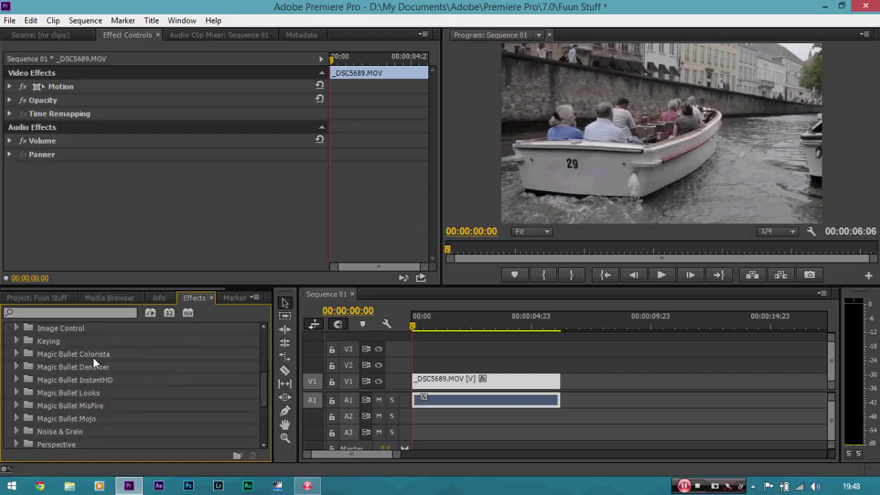
click(16, 353)
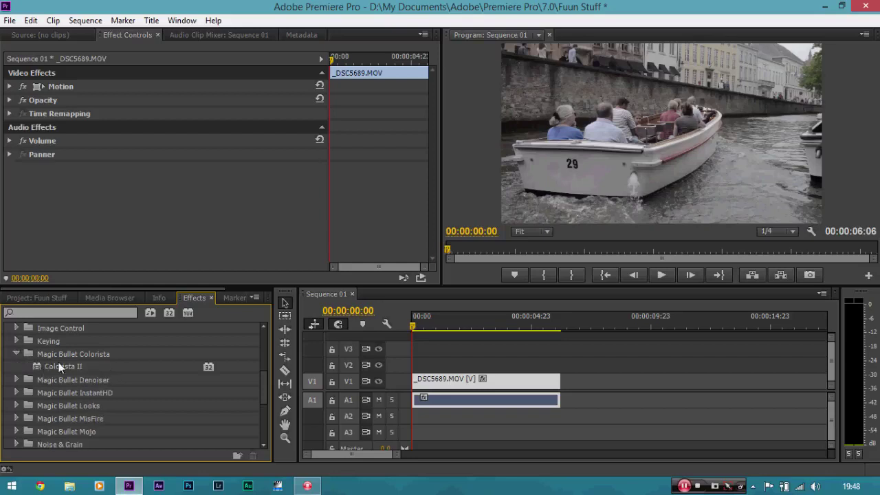
drag(47, 370, 437, 383)
Expand Color Correction and try applying Fast Color Corrector to the clip.
drag(262, 402, 278, 362)
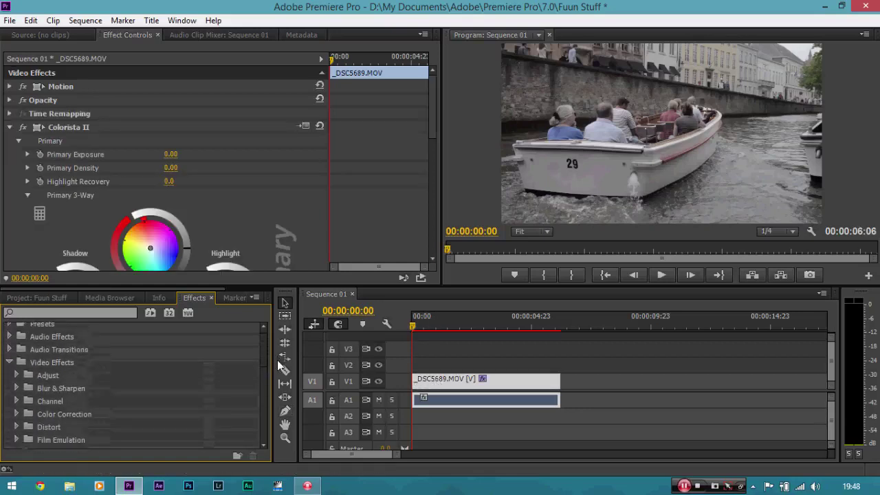
click(17, 409)
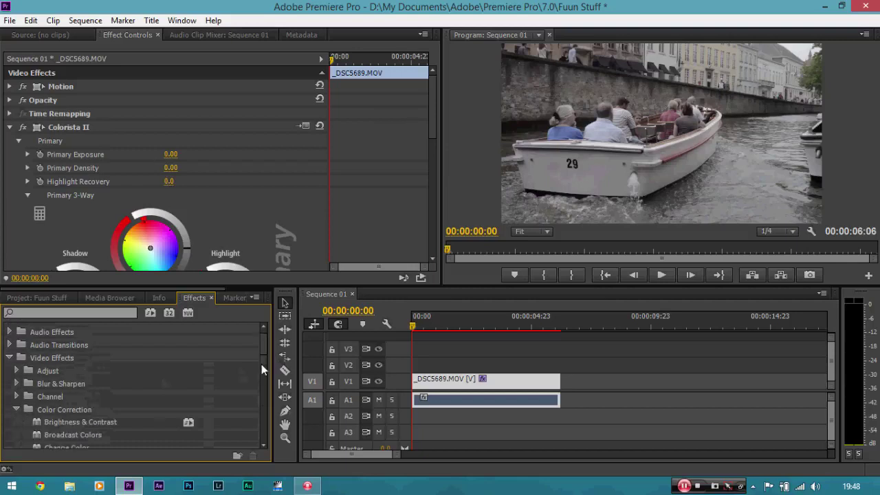
drag(264, 339, 265, 363)
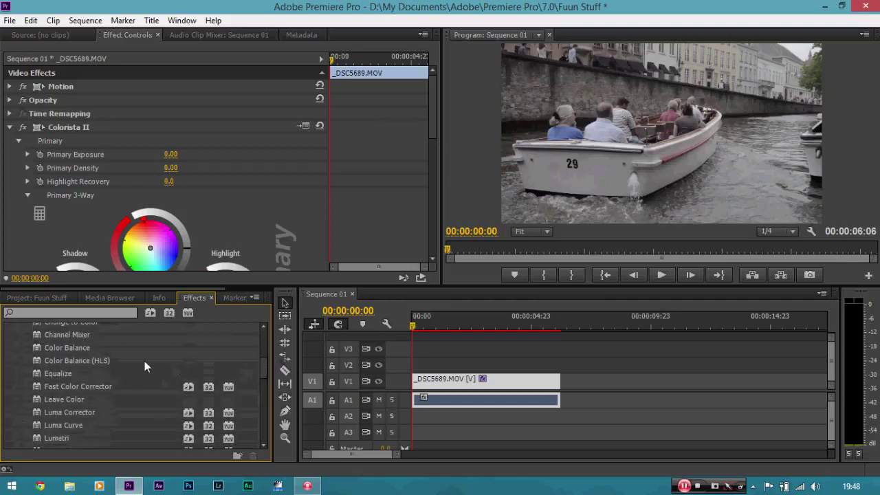
drag(107, 384, 144, 392)
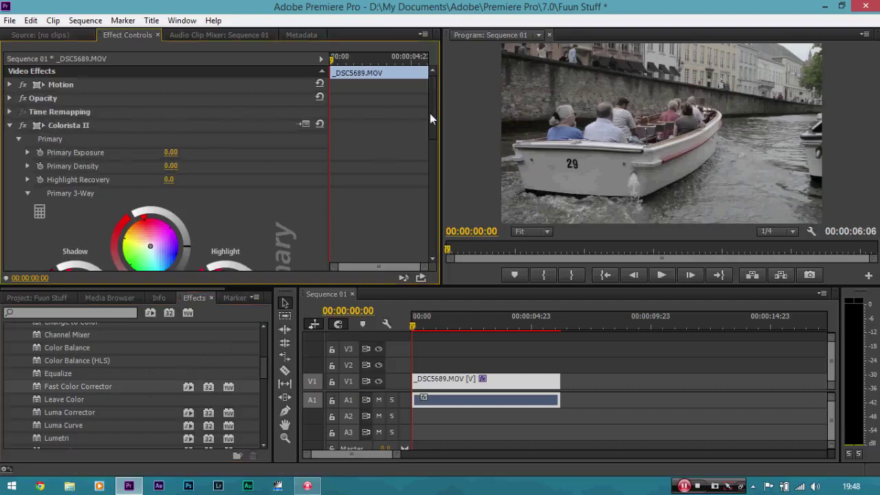
Push Colorista II's Shadow wheel toward blue and its Midtone wheel toward orange.
scroll(430, 114, down, 3)
mouse_move(431, 134)
mouse_down()
mouse_move(437, 215)
mouse_move(439, 124)
mouse_move(437, 144)
mouse_up()
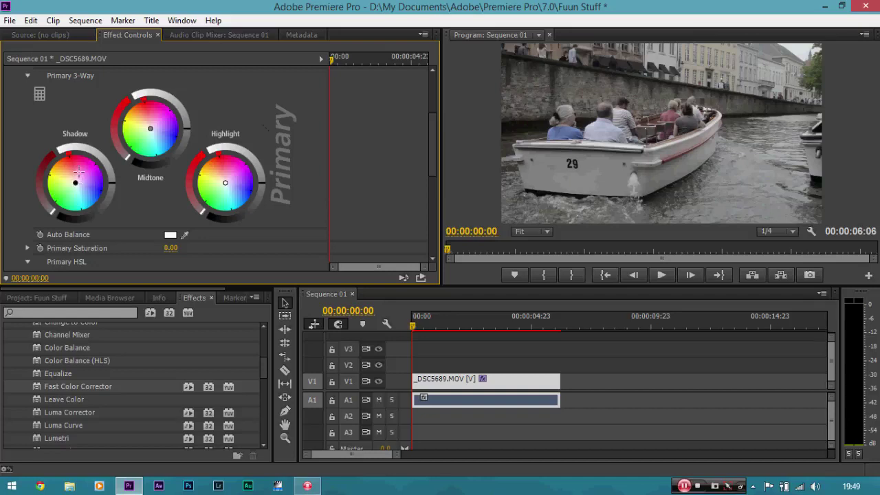
drag(76, 182, 86, 191)
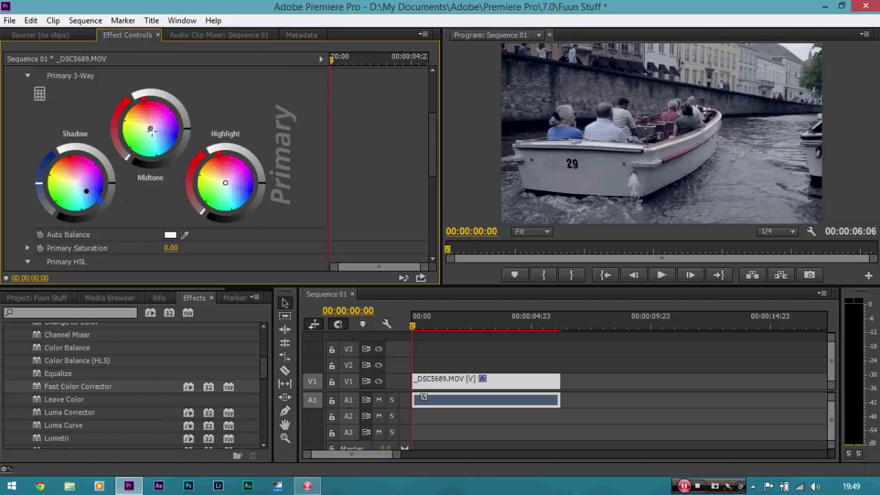
drag(150, 128, 141, 115)
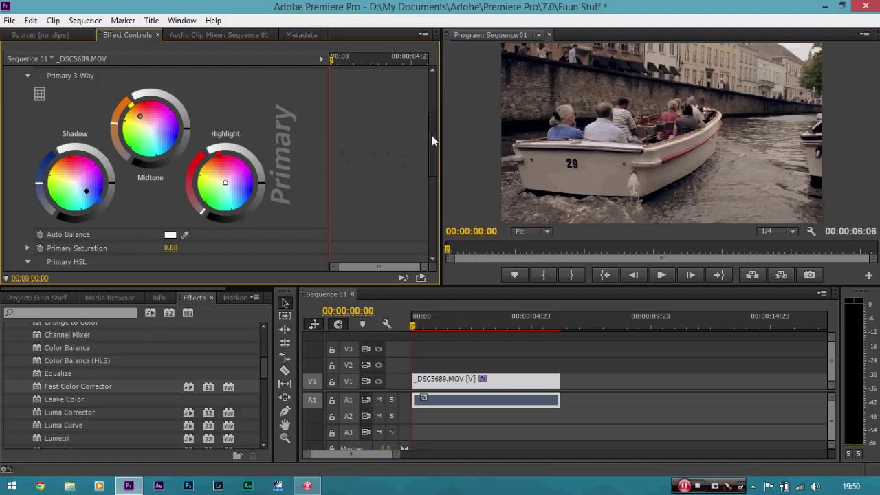
Scrub Colorista II's Primary Saturation up to 100.
drag(431, 135, 433, 147)
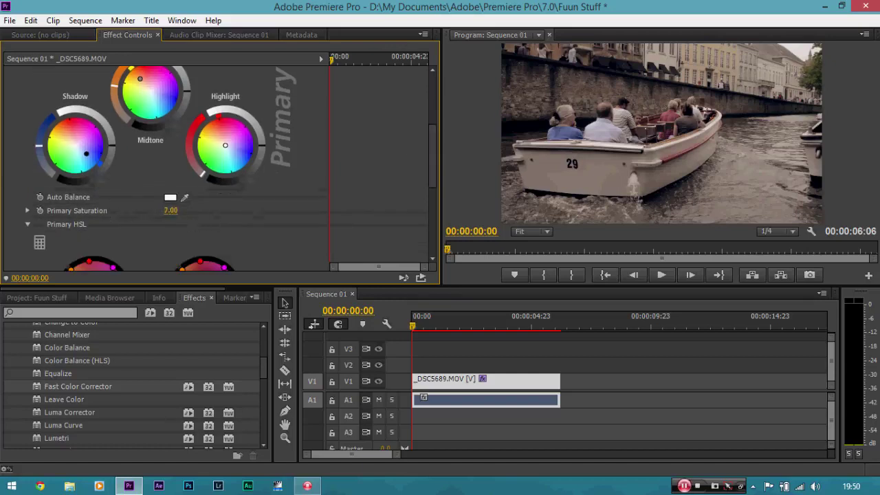
drag(170, 211, 234, 211)
scroll(431, 160, up, 1)
scroll(431, 161, up, 1)
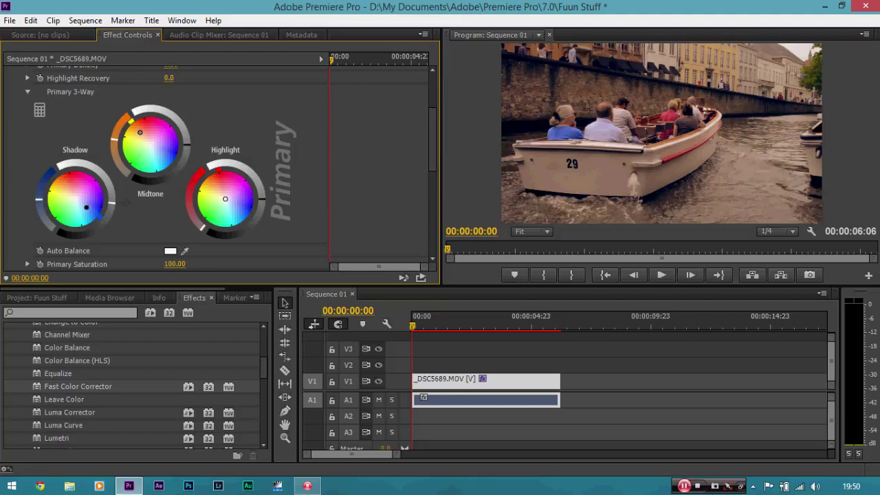
Darken the shadows, lower the midtones slightly and brighten the highlights using the wheel rings.
drag(112, 201, 111, 205)
drag(114, 142, 185, 158)
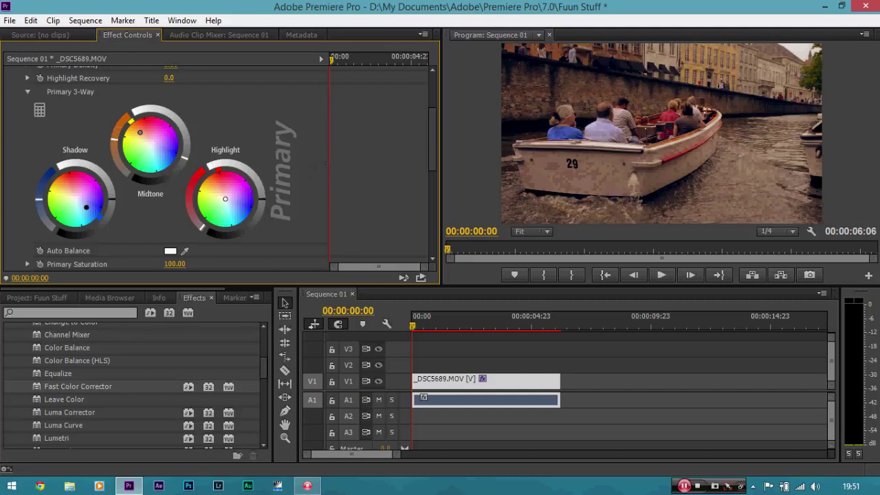
drag(261, 190, 261, 188)
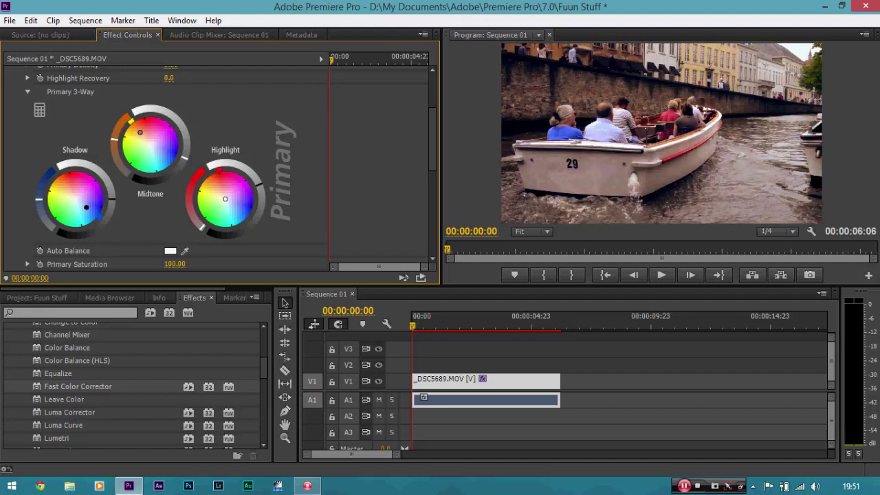
drag(259, 184, 258, 184)
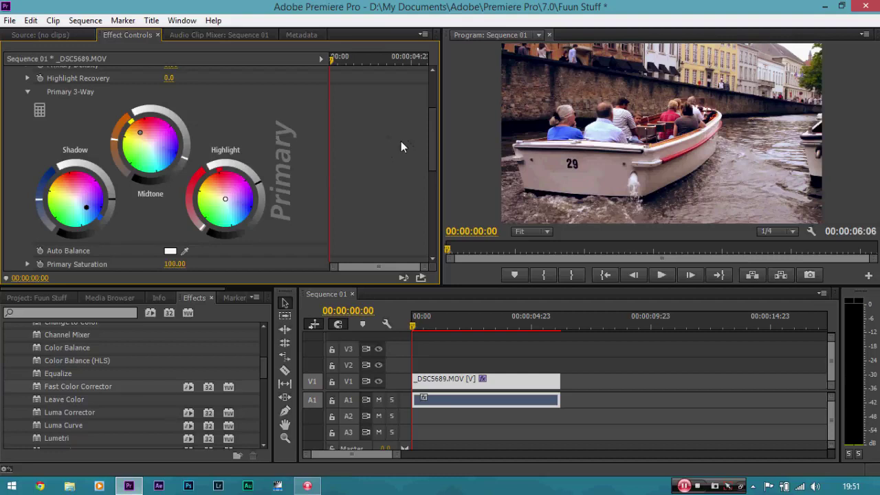
drag(432, 141, 436, 107)
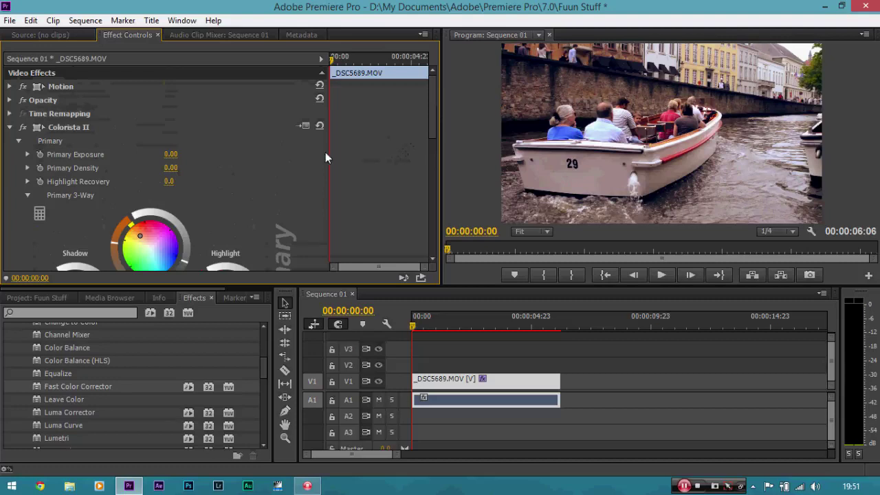
click(22, 129)
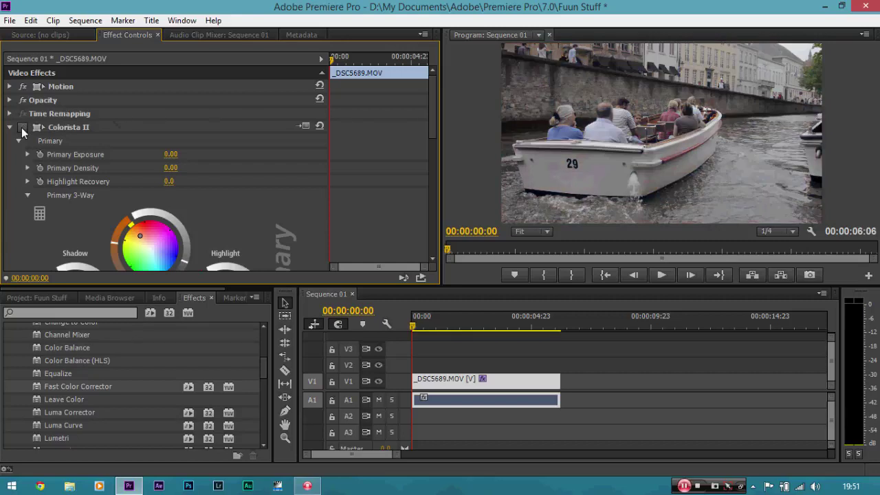
click(23, 130)
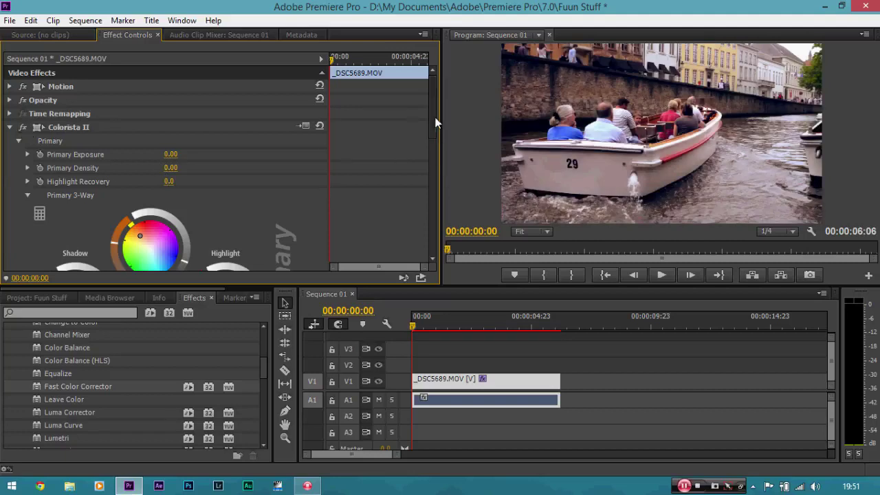
drag(437, 139, 432, 85)
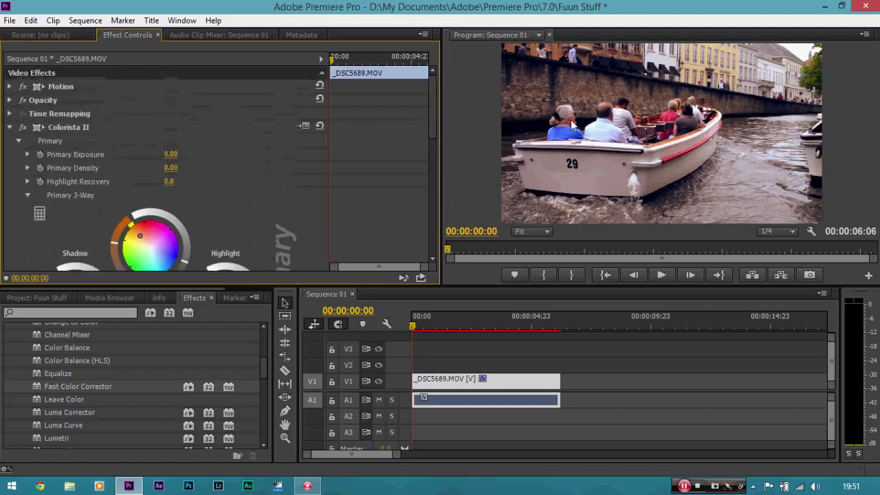
Magnify the Program preview to 150% and pan around the frame with the Hand tool.
click(542, 233)
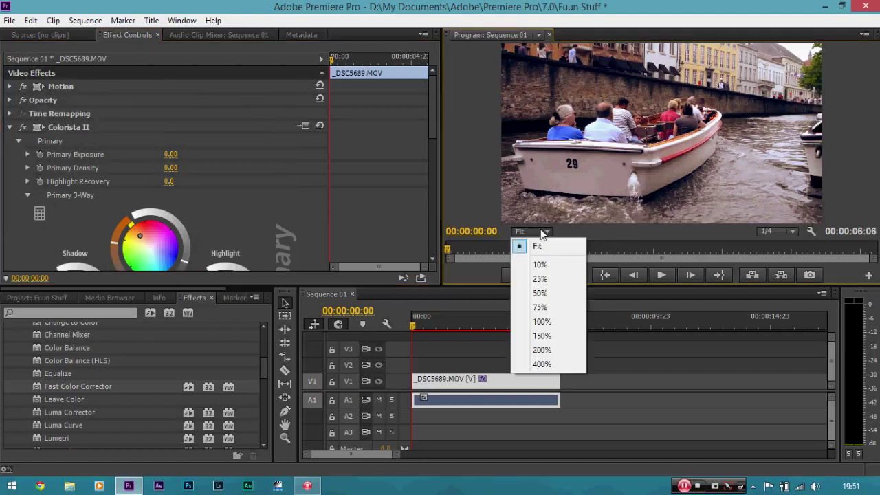
click(543, 337)
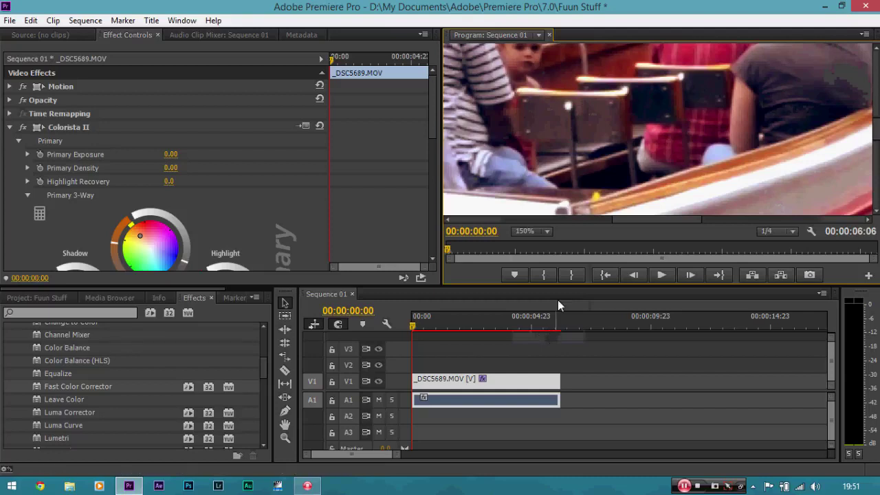
key(h)
drag(525, 145, 597, 165)
scroll(598, 166, up, 5)
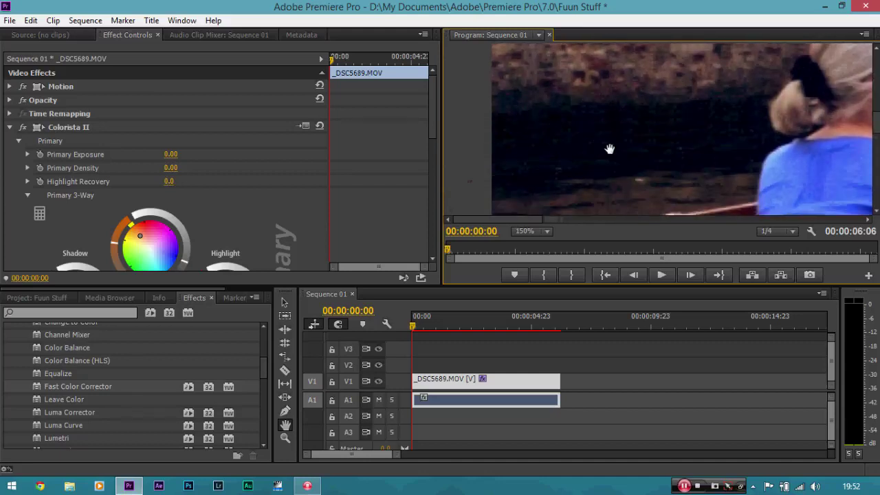
scroll(428, 111, down, 3)
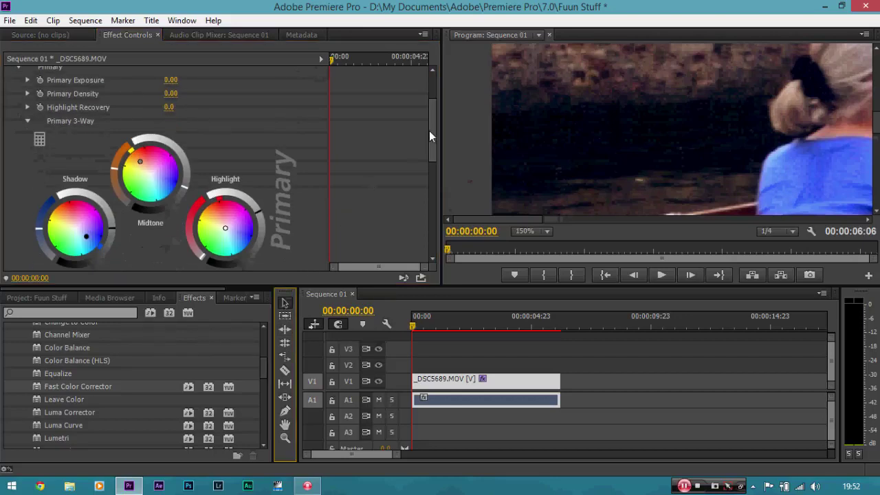
scroll(434, 122, up, 2)
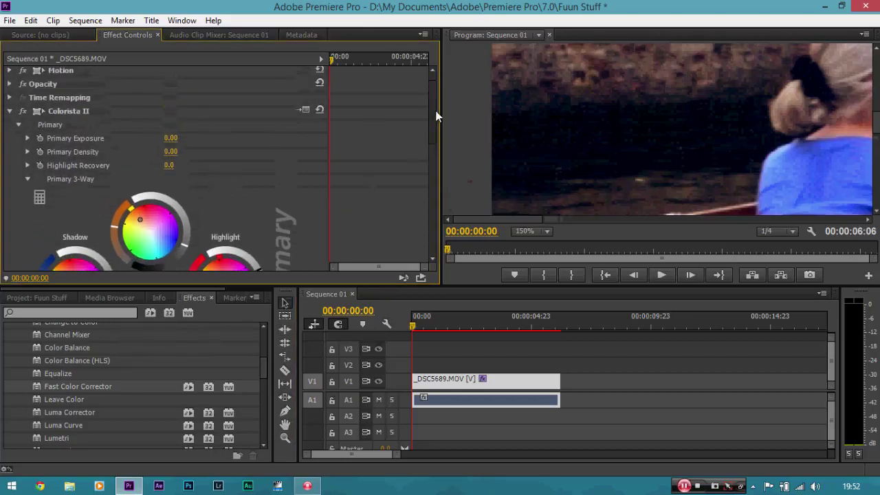
Toggle Colorista II on and off to compare, leave it off, and return preview zoom to Fit.
click(22, 112)
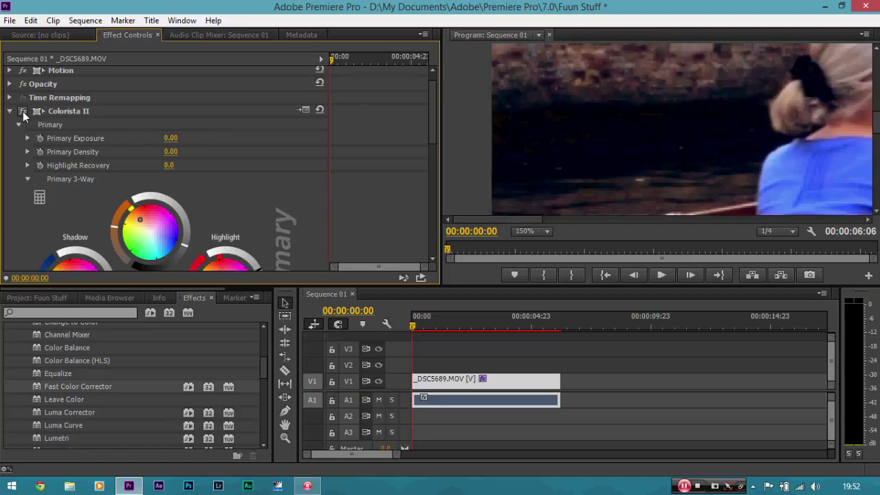
click(23, 112)
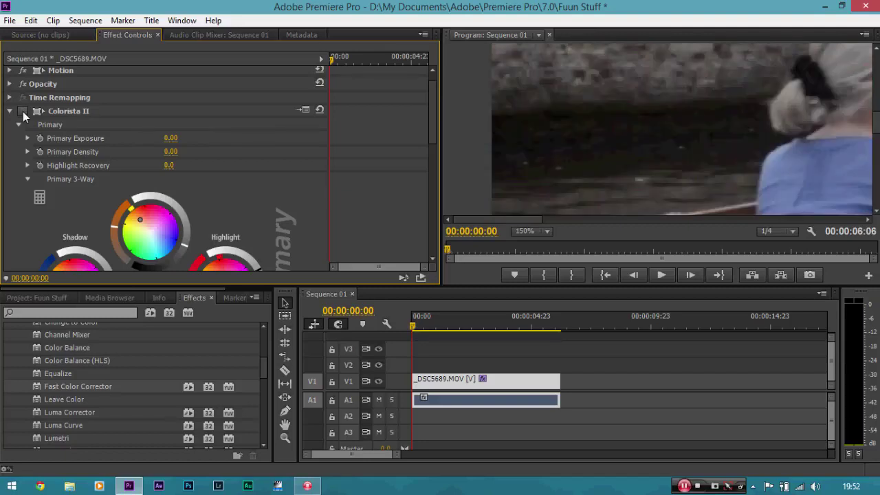
click(23, 112)
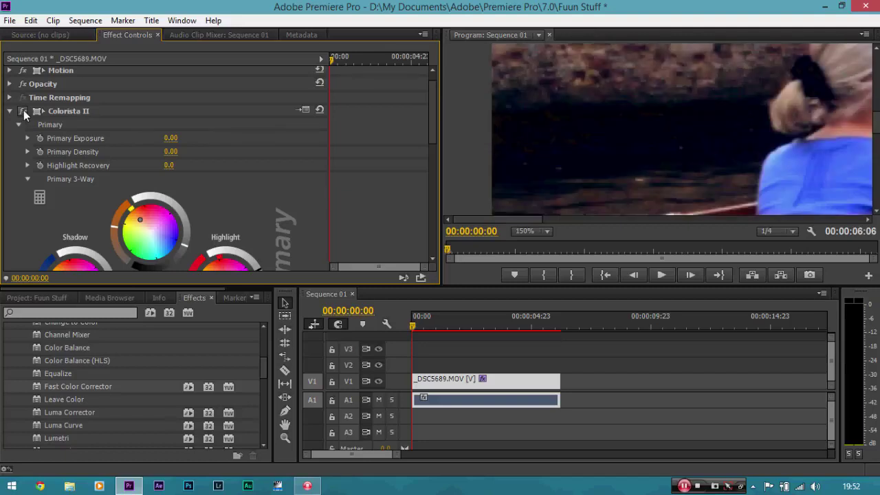
drag(433, 106, 432, 130)
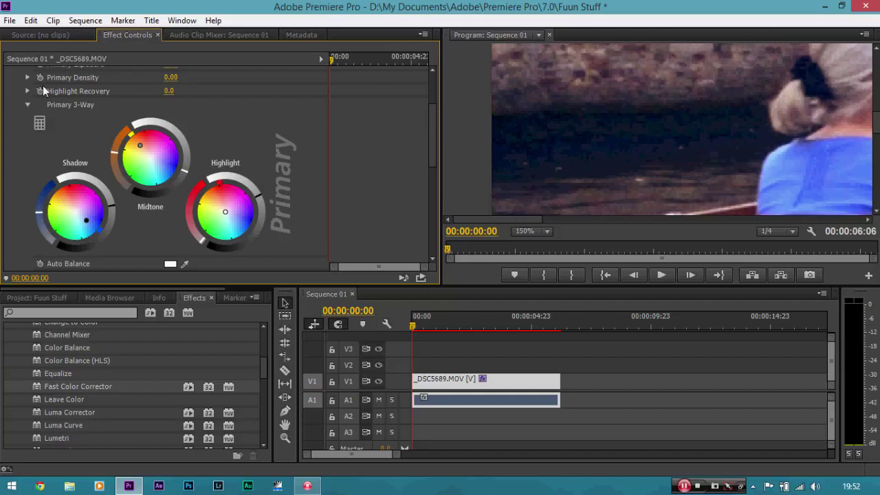
scroll(158, 136, up, 3)
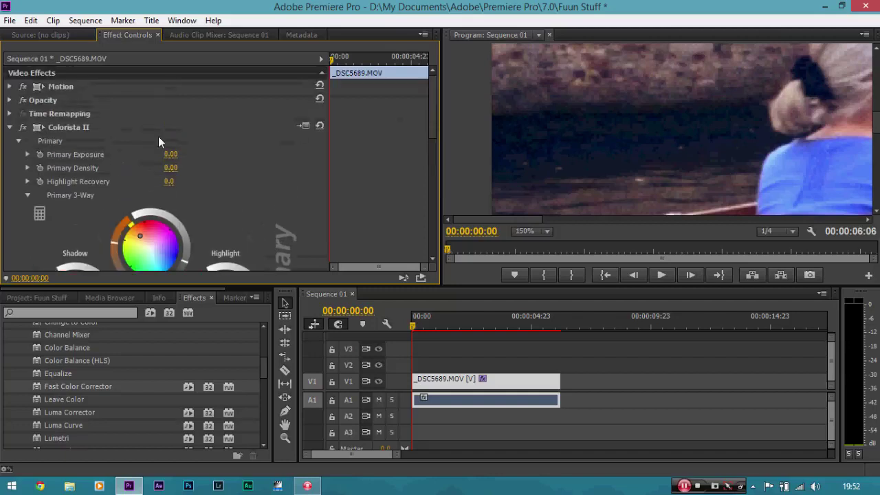
click(24, 129)
click(23, 128)
click(24, 129)
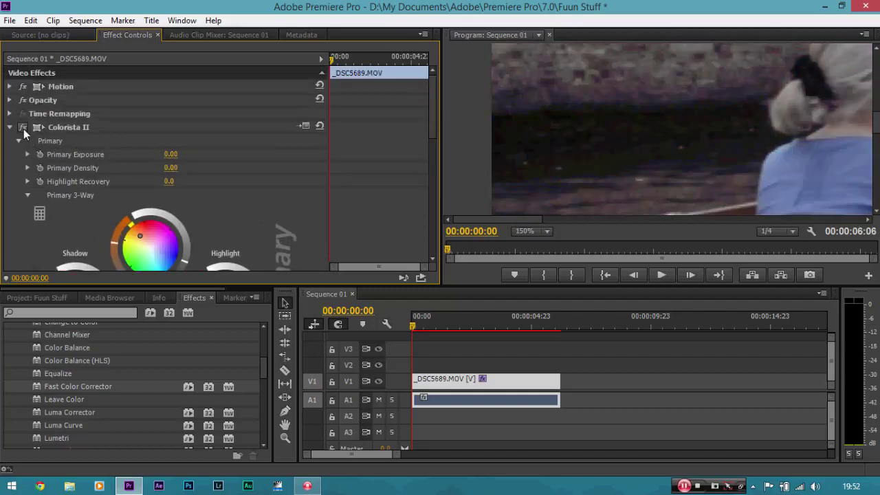
click(545, 231)
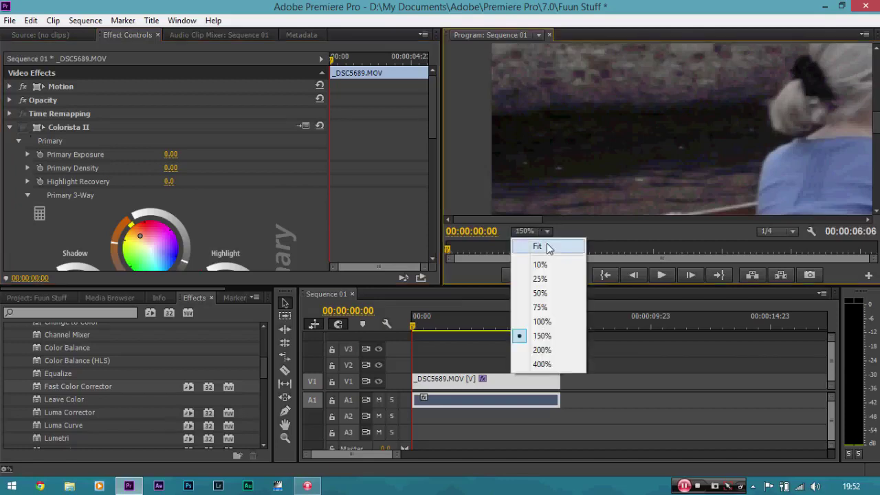
click(548, 247)
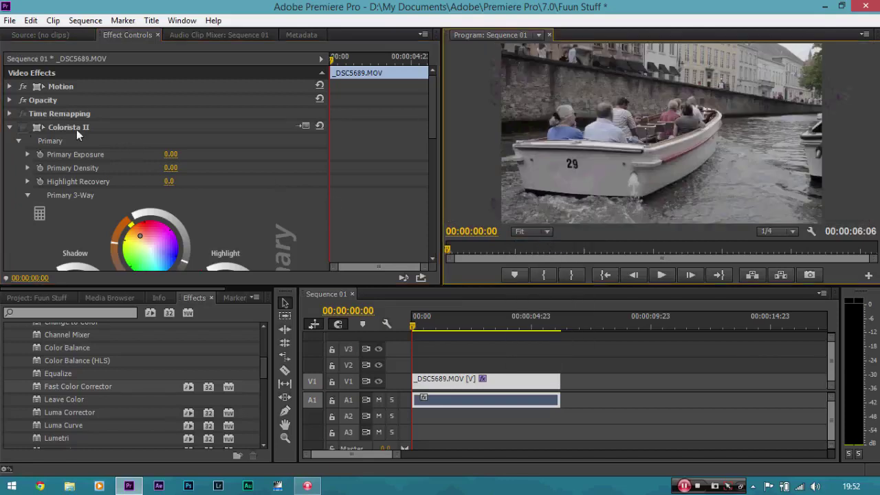
Re-enable Colorista II on the boat clip, make Sequence 01 active, and begin a new sequence.
click(24, 127)
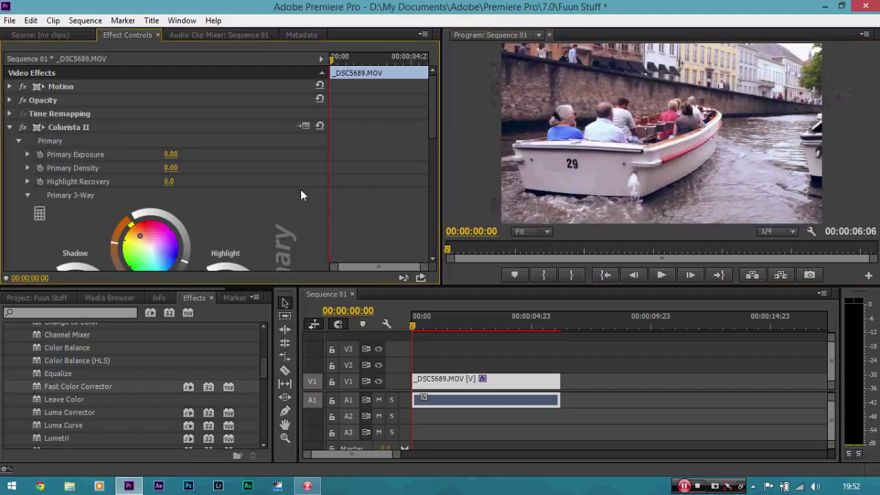
drag(434, 125, 432, 141)
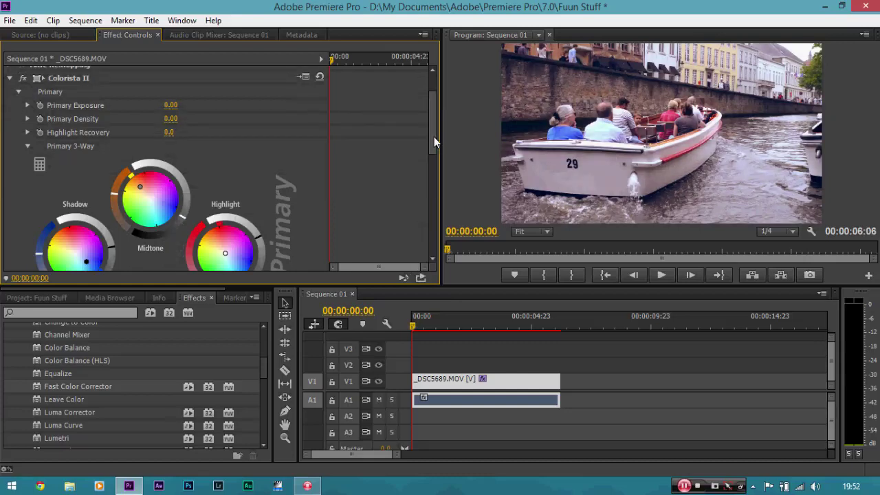
drag(434, 137, 426, 227)
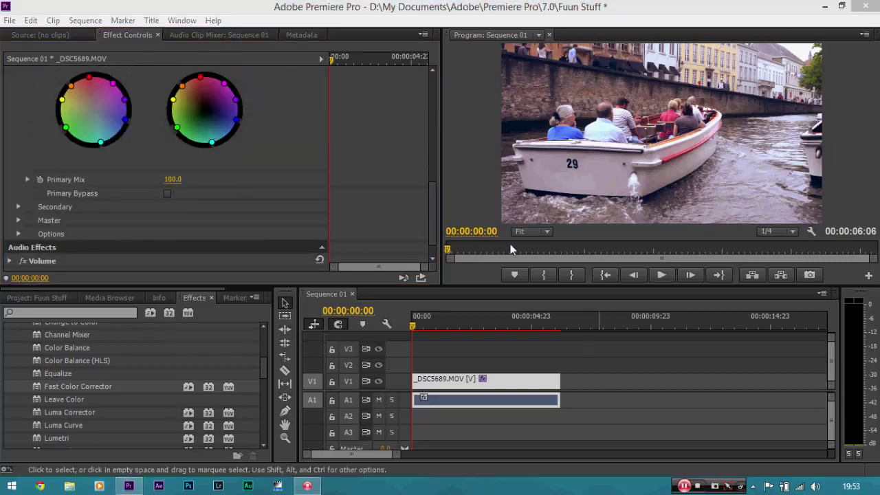
click(397, 171)
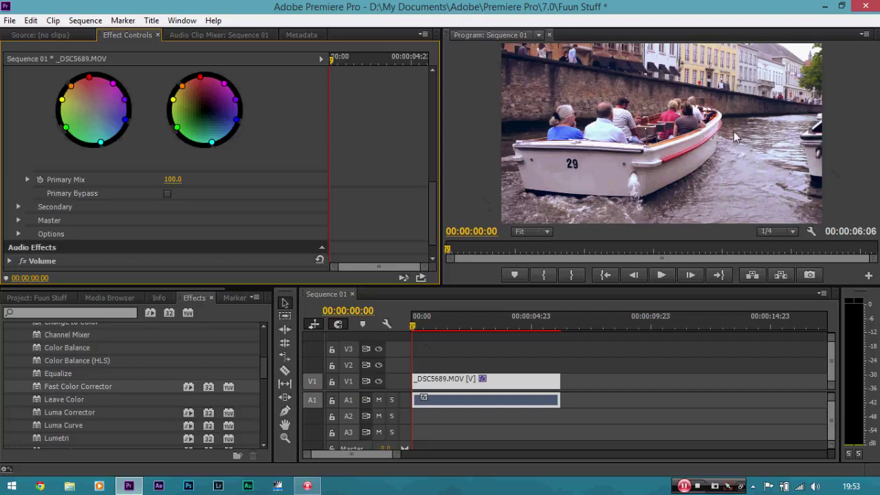
click(513, 388)
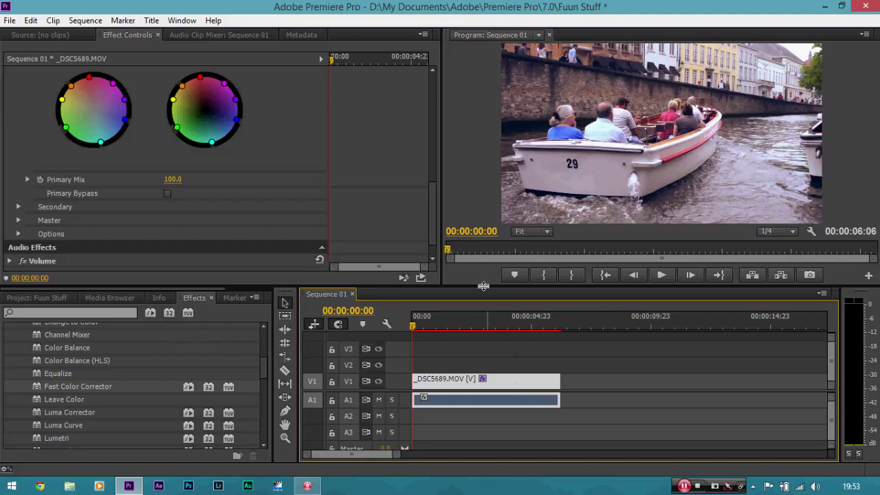
click(10, 20)
Start a new sequence from the DSLR 1080p24 preset with a custom 1920×800 frame size.
mouse_move(50, 42)
click(229, 51)
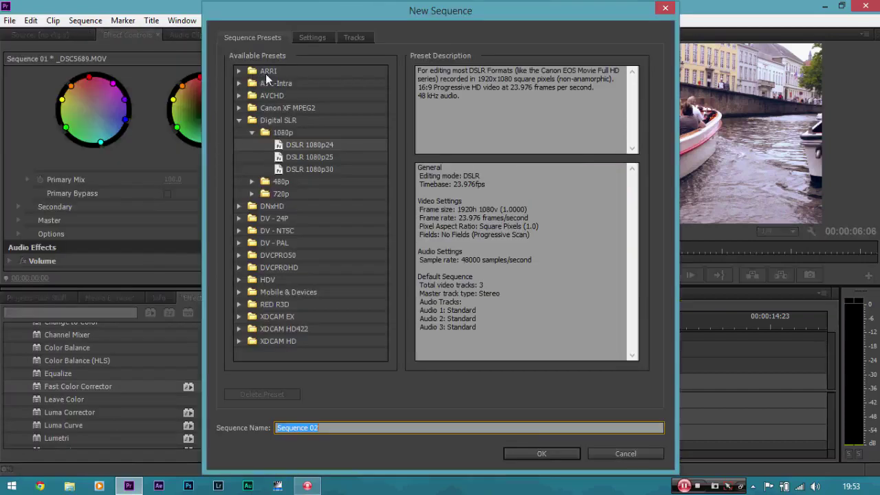
click(300, 144)
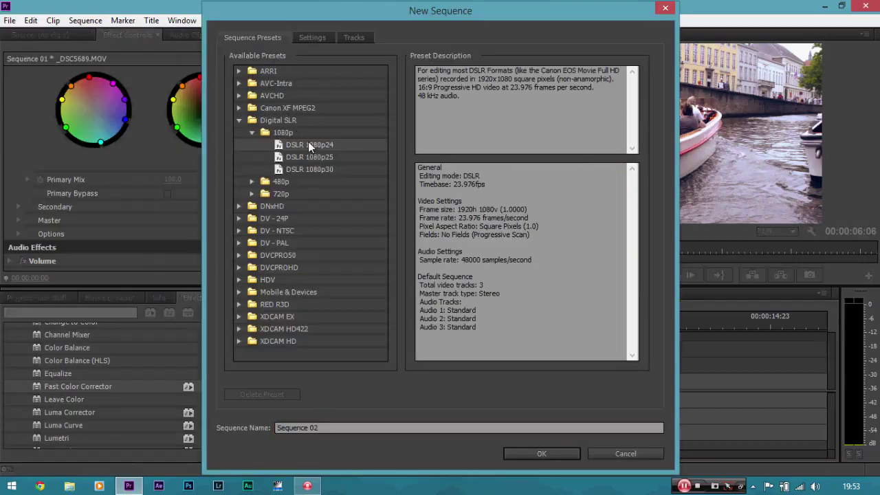
click(310, 39)
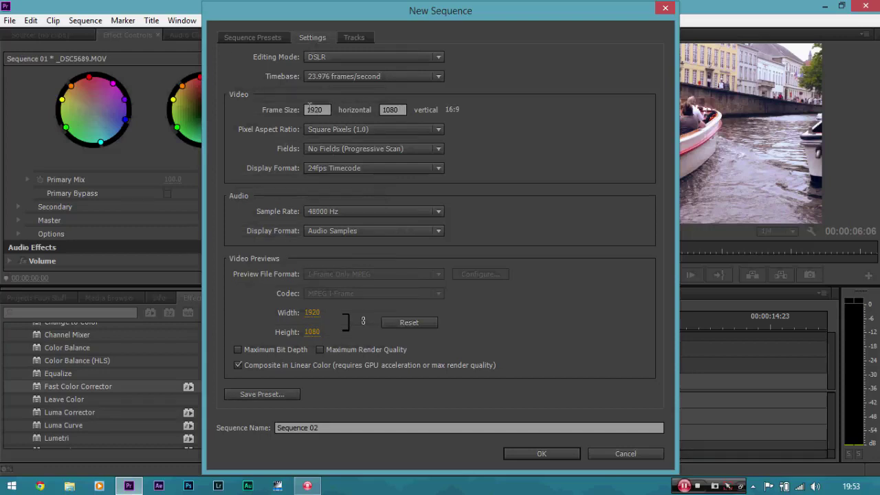
click(391, 110)
text(800)
click(515, 106)
Create Sequence 02 and compare its timeline with Sequence 01.
click(541, 454)
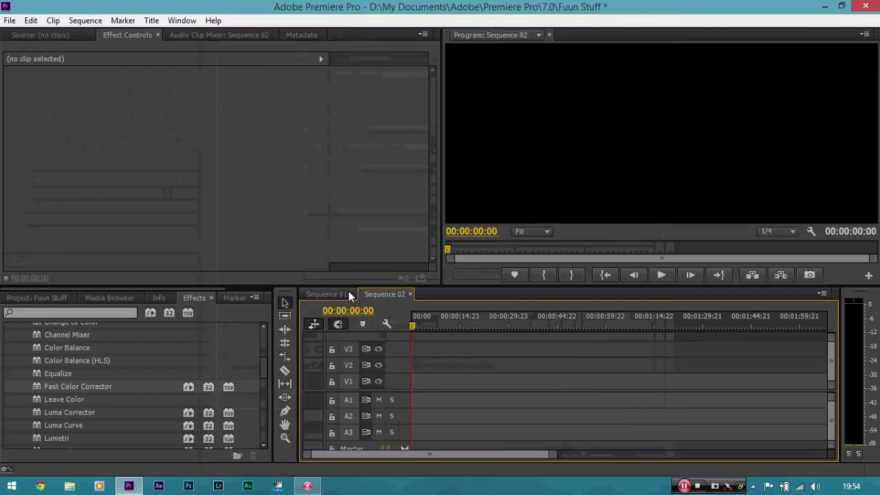
click(341, 294)
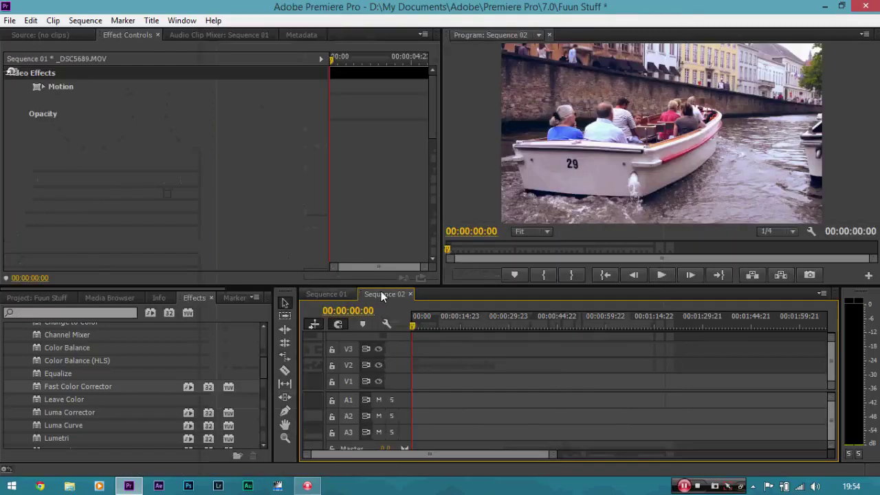
click(382, 294)
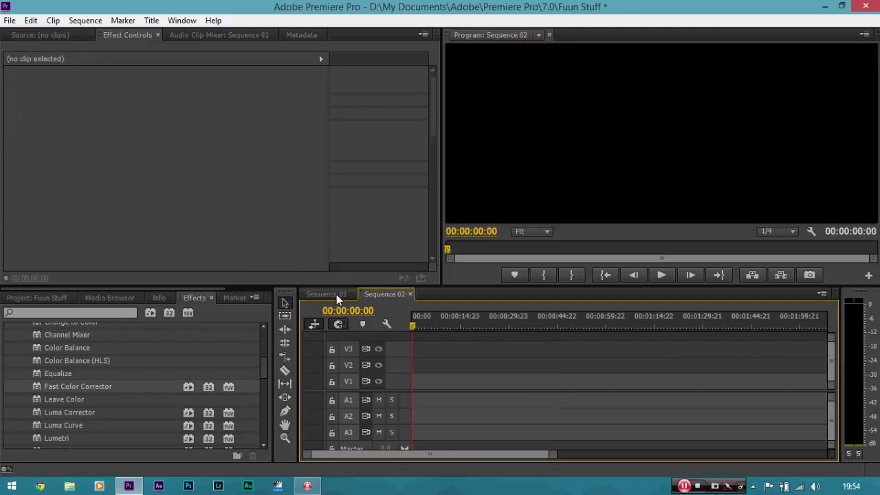
Inspect the boat clip in Sequence 01, then return to the empty Sequence 02.
click(336, 294)
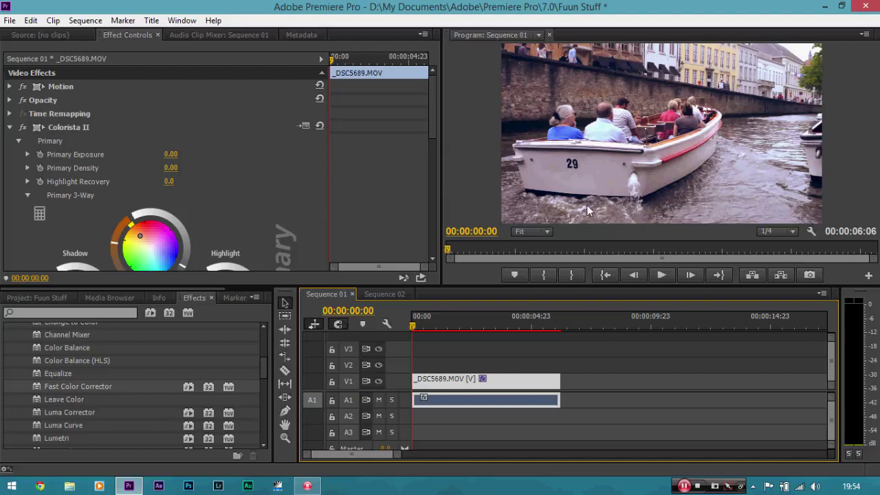
right_click(530, 384)
click(440, 79)
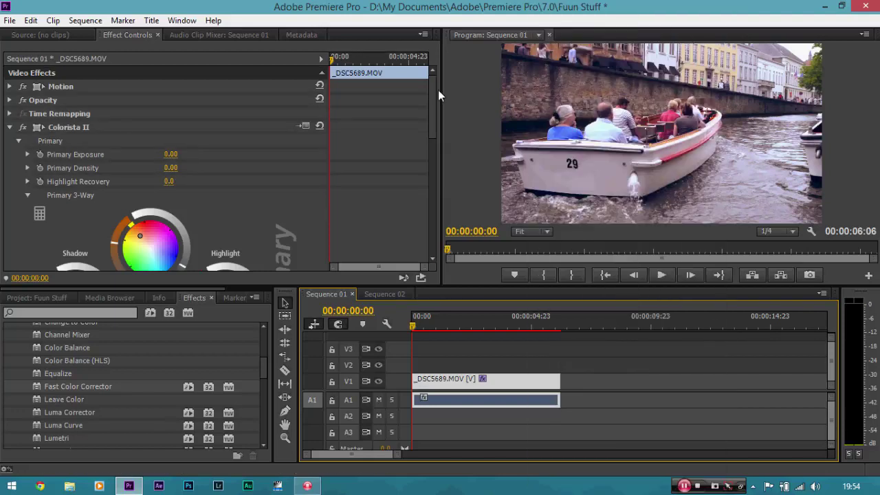
drag(434, 90, 426, 74)
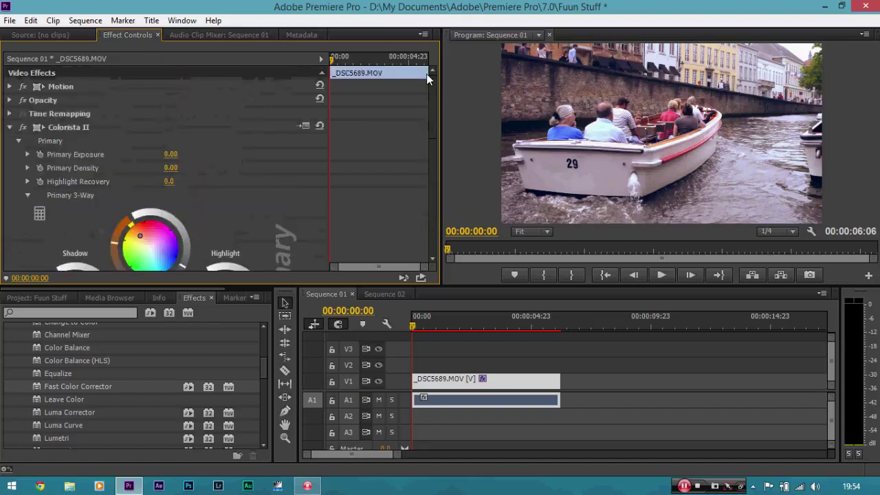
click(400, 294)
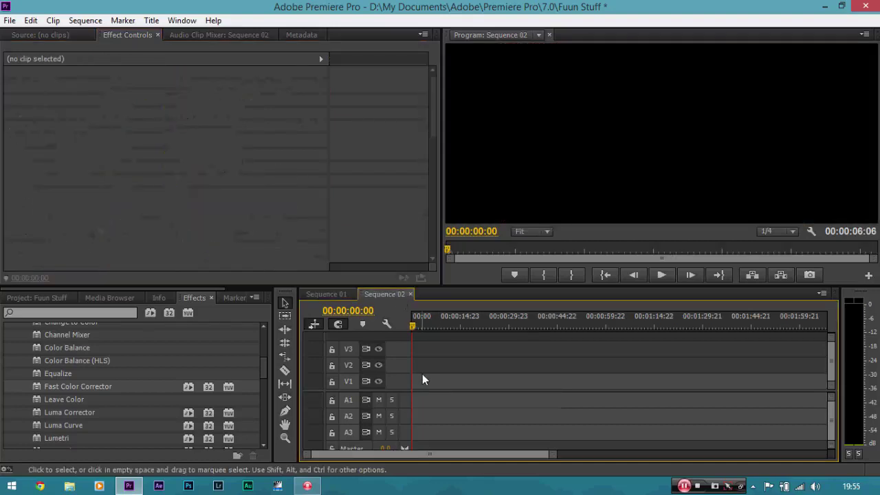
key(ctrl+v)
click(421, 379)
drag(432, 325, 413, 326)
key(equal)
key(equal)
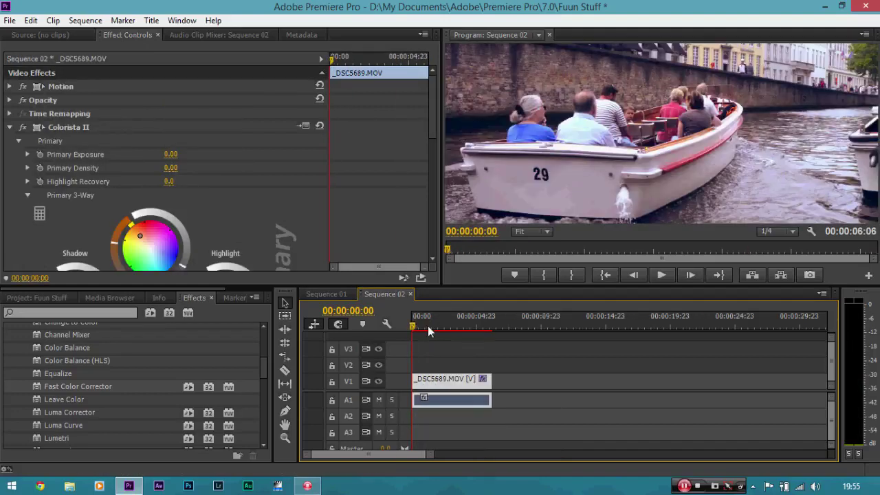
key(space)
key(space)
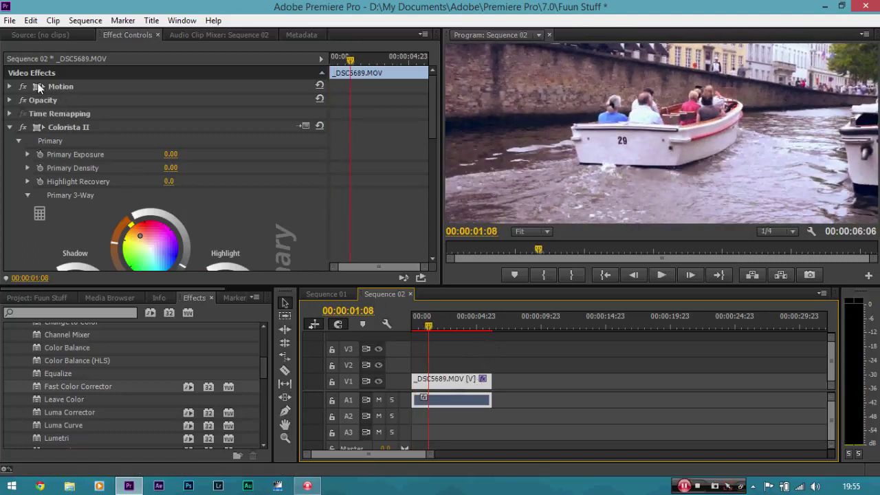
click(9, 87)
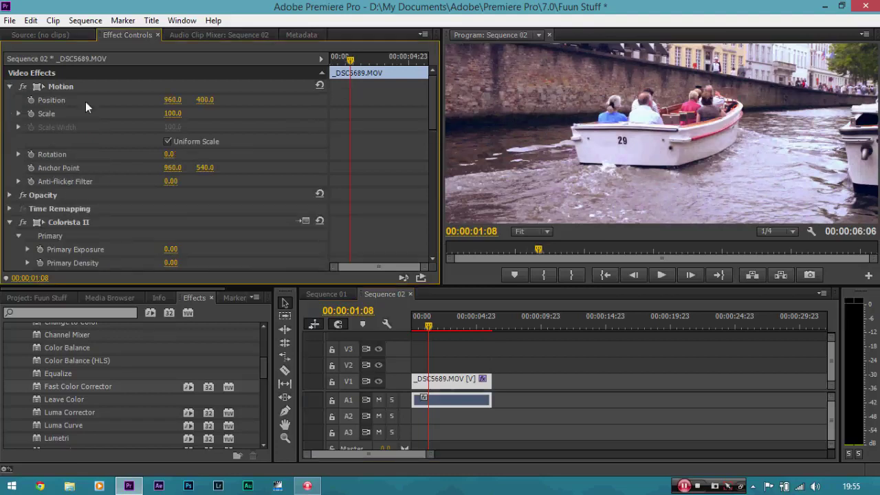
mouse_move(205, 100)
mouse_down()
mouse_move(138, 99)
mouse_move(351, 100)
mouse_move(199, 99)
mouse_up()
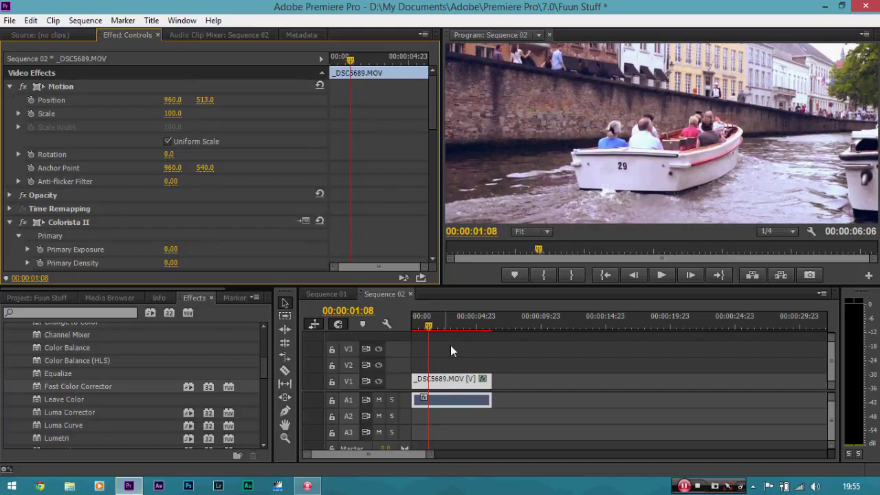
click(479, 374)
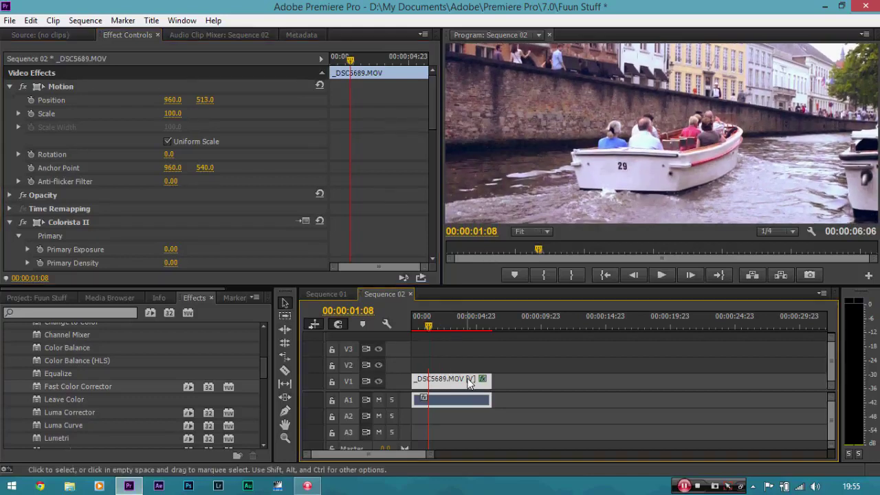
Zoom the Program monitor to 150% on the boat's number 29 and filter effects by 'shar'.
click(545, 231)
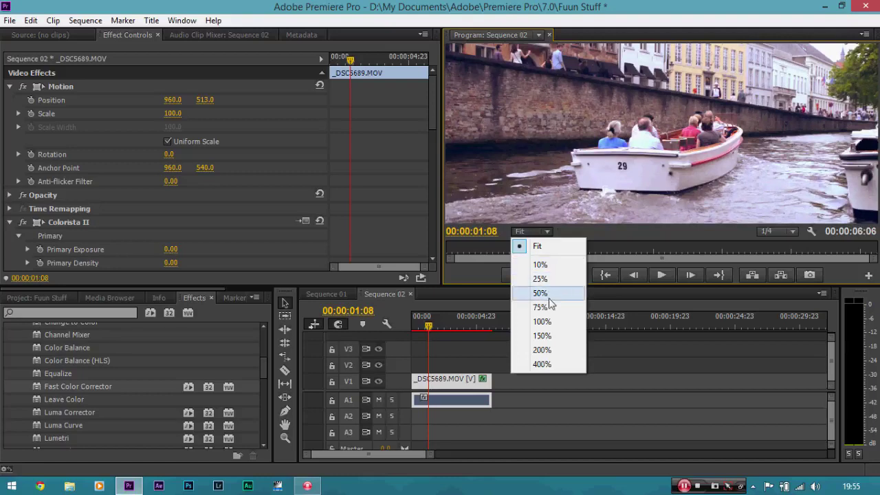
click(550, 335)
key(h)
drag(660, 194, 676, 128)
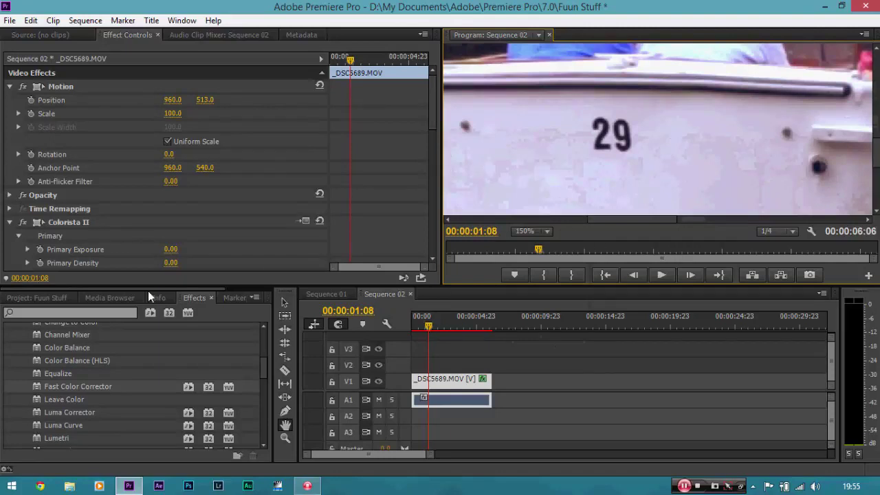
click(105, 317)
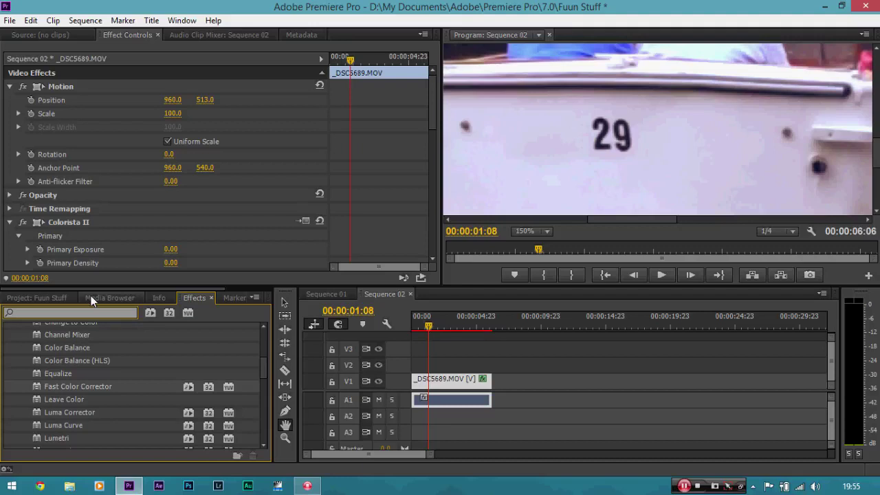
text(shar)
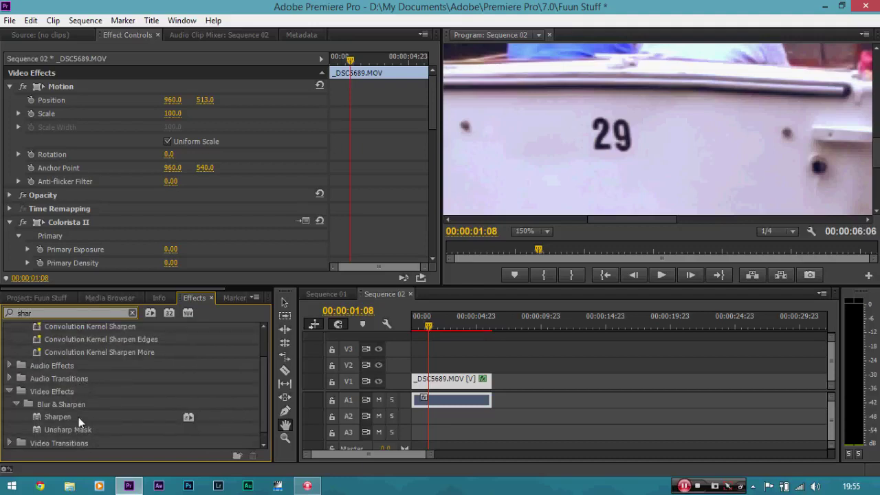
Apply the Sharpen effect to the boat clip and set Sharpen Amount to 20.
click(64, 415)
drag(64, 415, 427, 232)
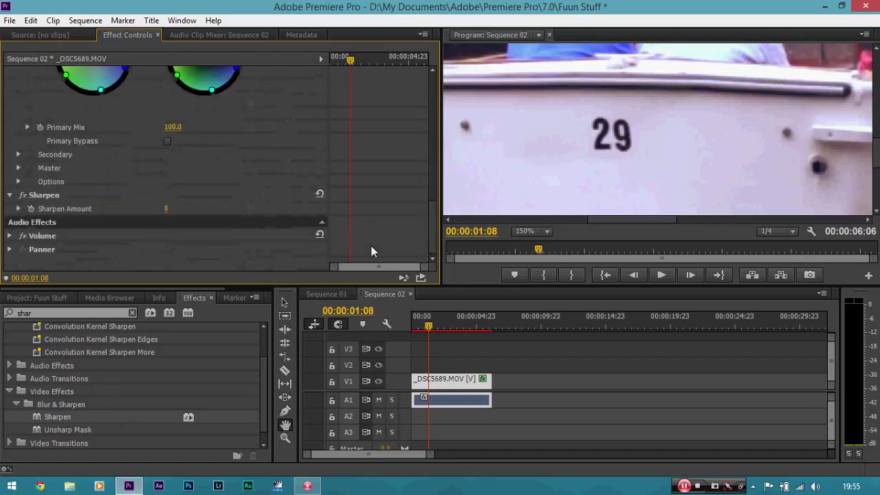
click(168, 208)
key(Return)
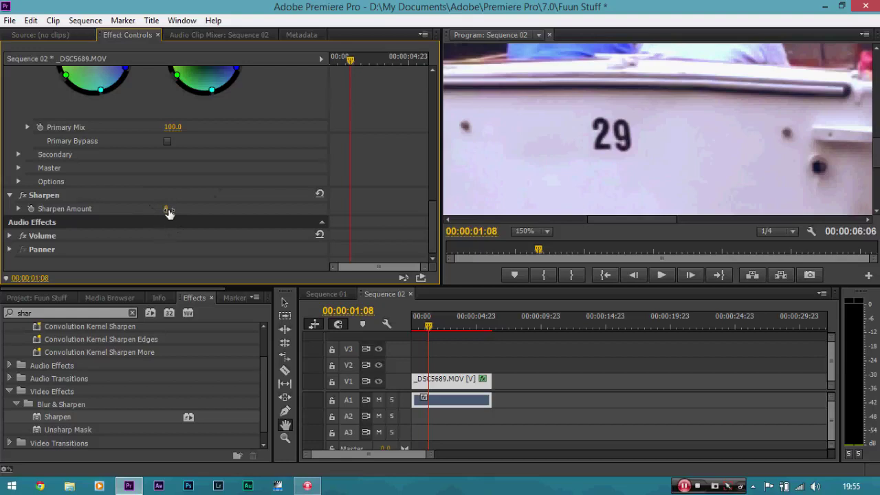
click(167, 209)
text(20)
click(278, 211)
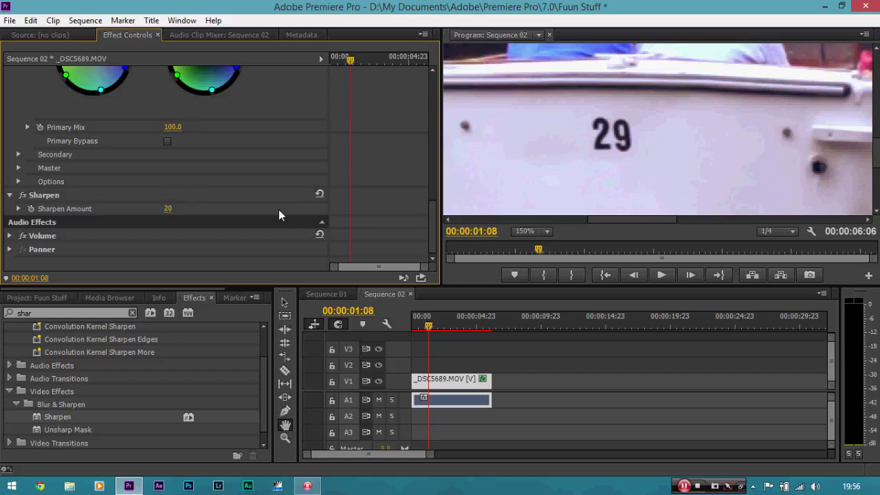
Toggle Sharpen and Colorista II off and back on to compare, leaving both enabled.
click(27, 196)
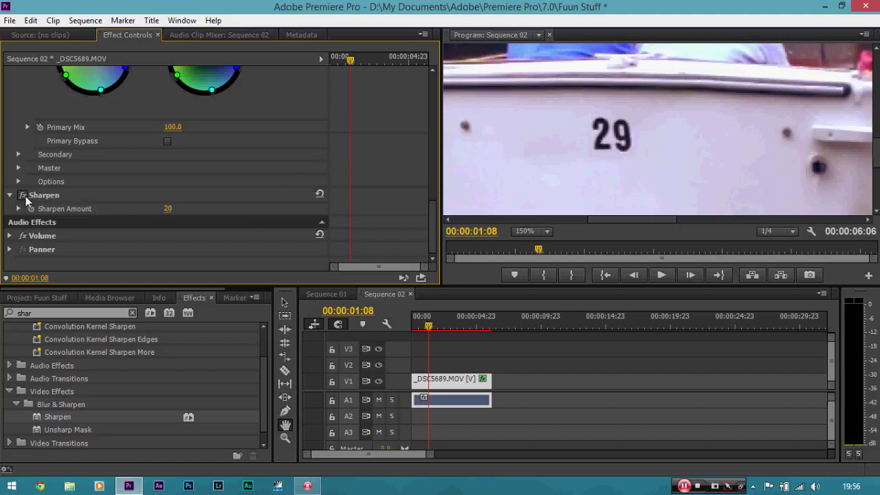
click(24, 195)
drag(431, 215, 436, 182)
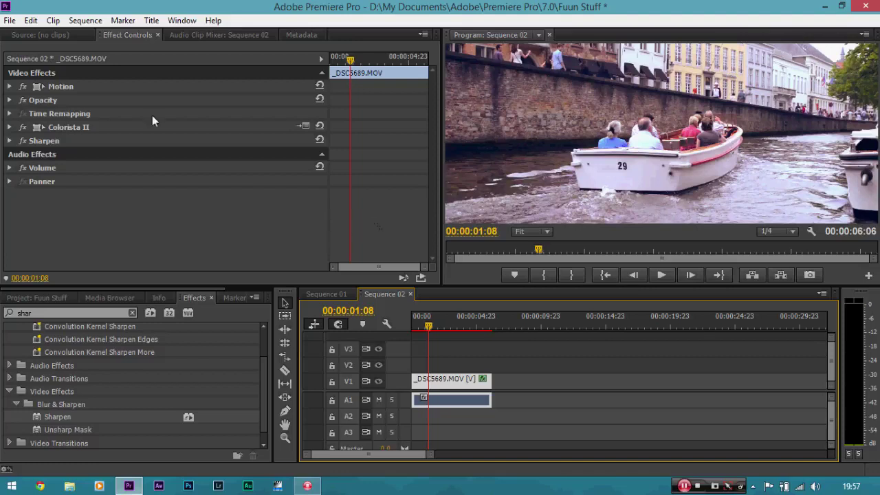
click(23, 127)
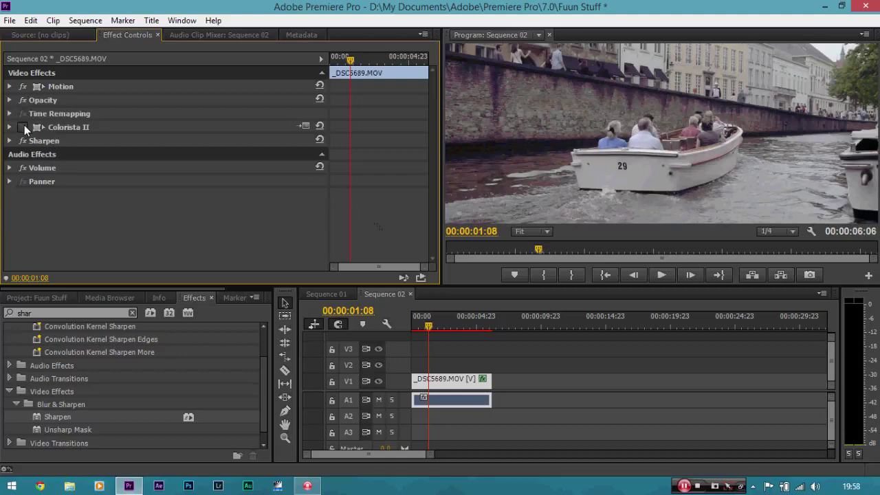
click(24, 126)
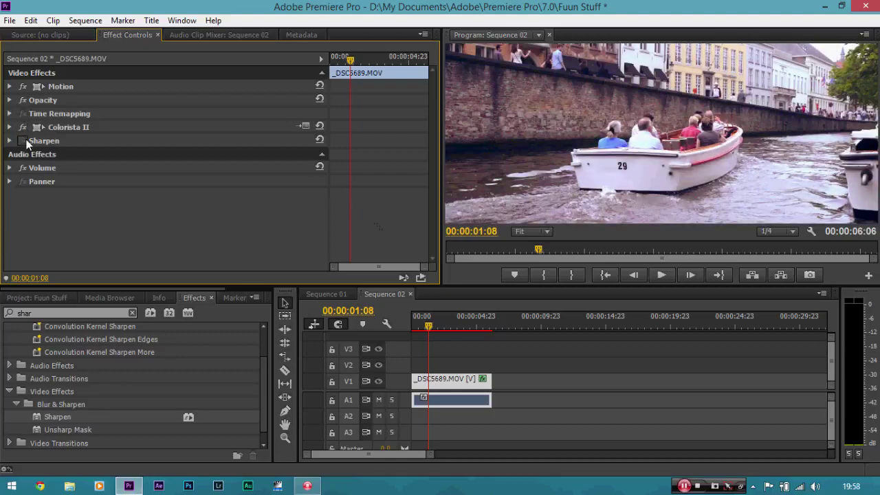
click(25, 140)
Select the boat clip and open File > Export > Media for Sequence 02.
click(8, 20)
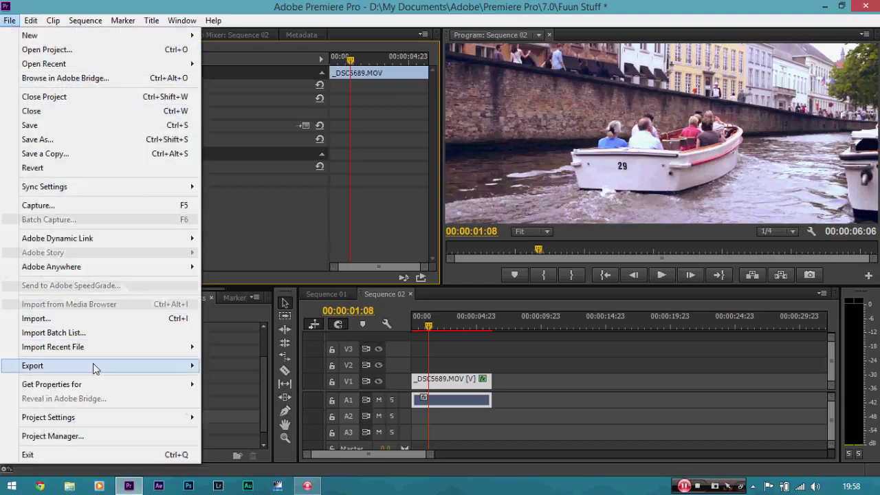
click(439, 383)
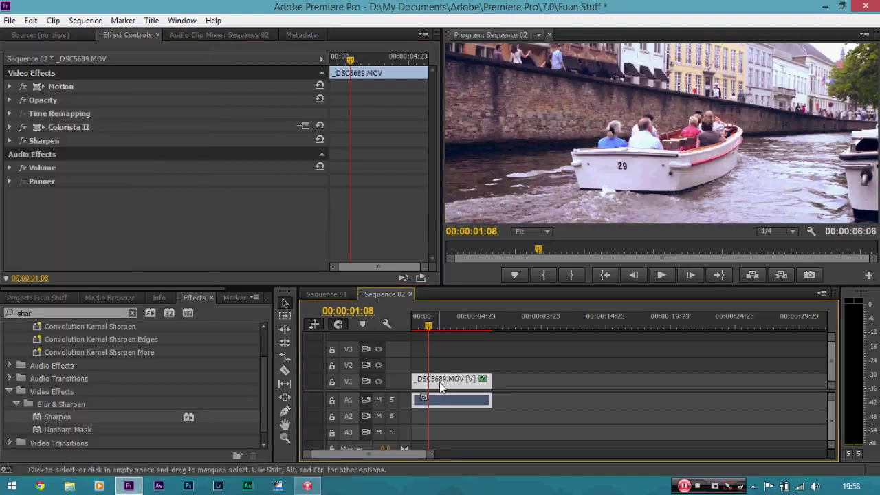
click(9, 20)
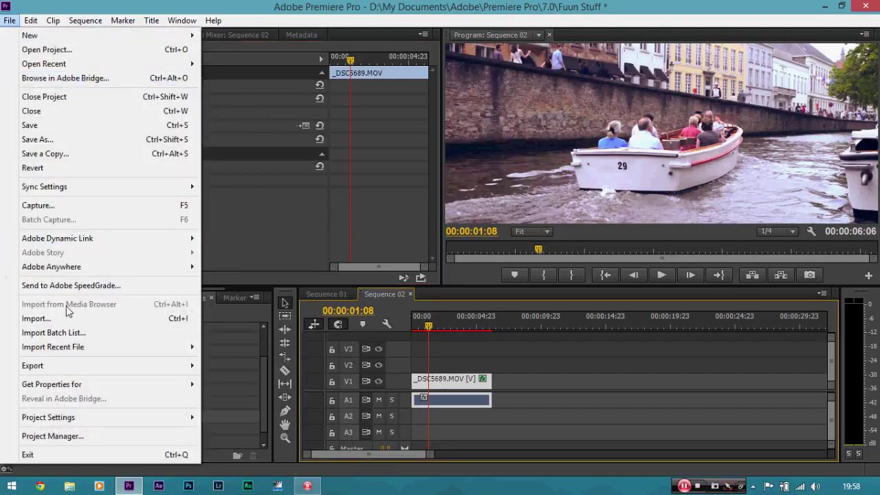
mouse_move(172, 365)
click(227, 365)
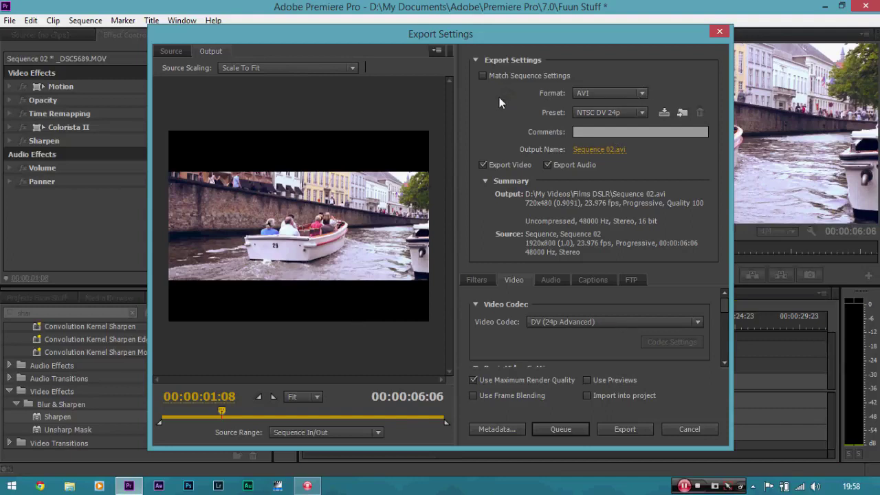
Set the export format to H.264, then close and reopen Export Settings with Ctrl+M.
click(610, 98)
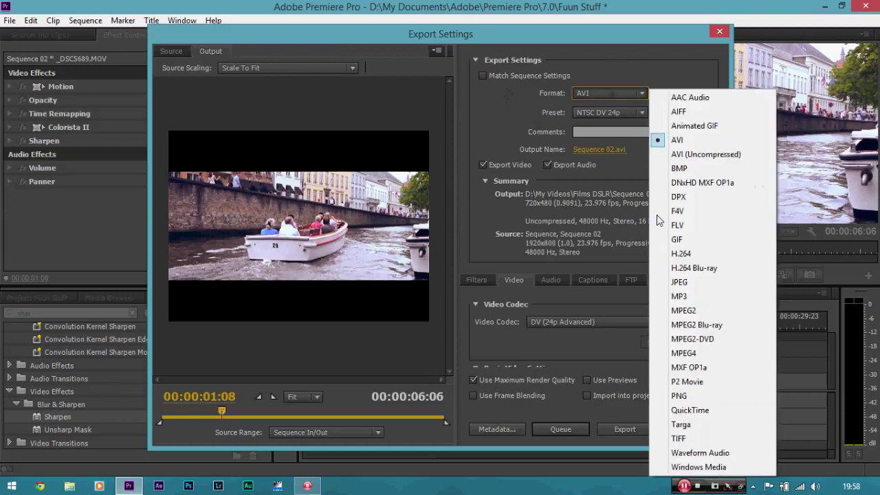
click(677, 253)
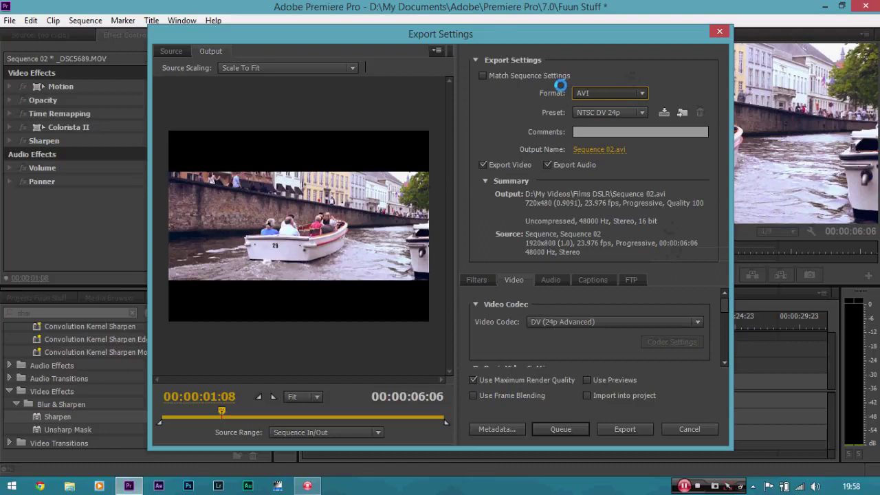
key(Escape)
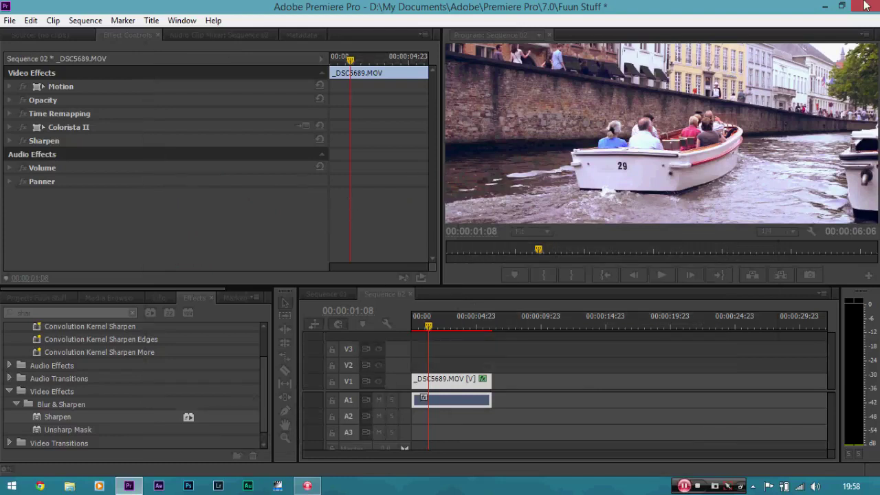
key(ctrl+m)
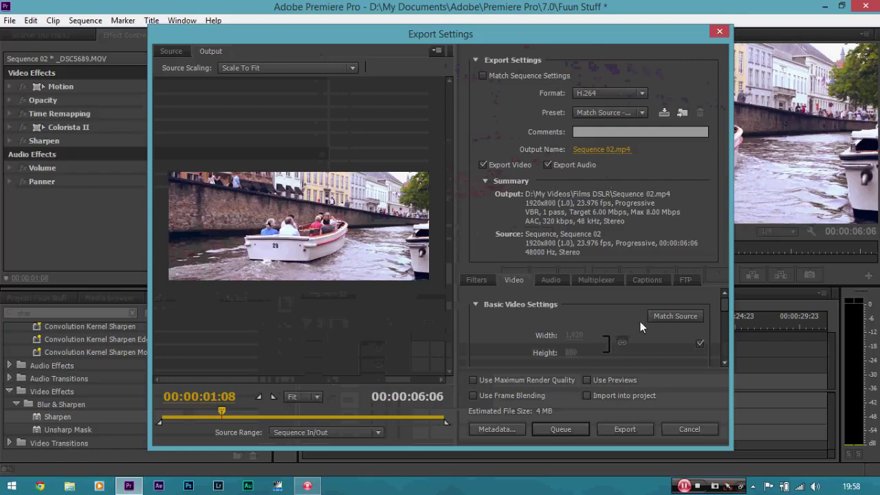
click(622, 95)
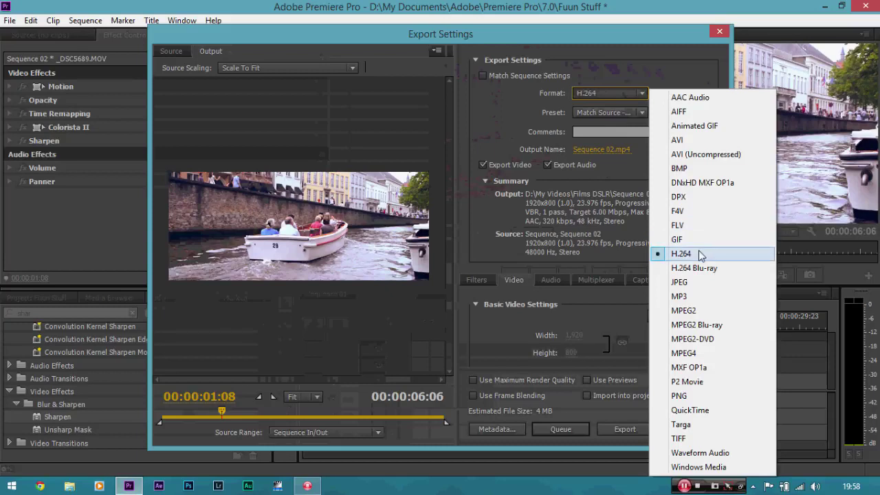
click(616, 110)
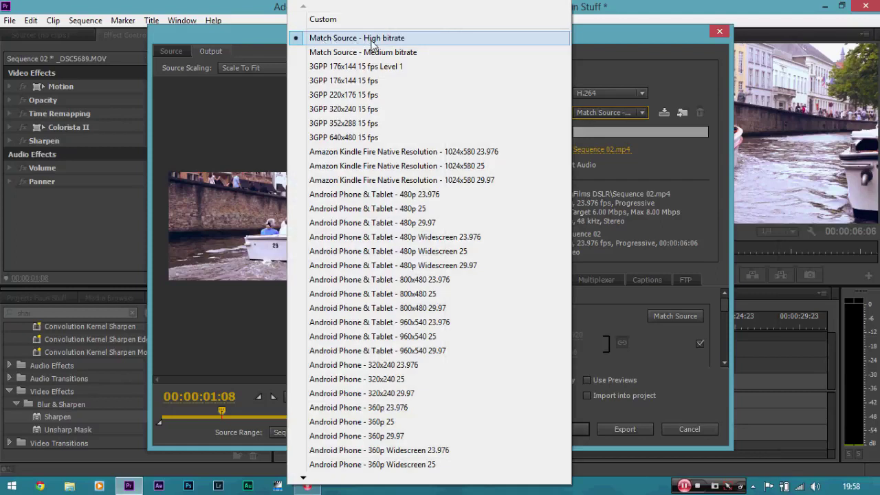
click(372, 42)
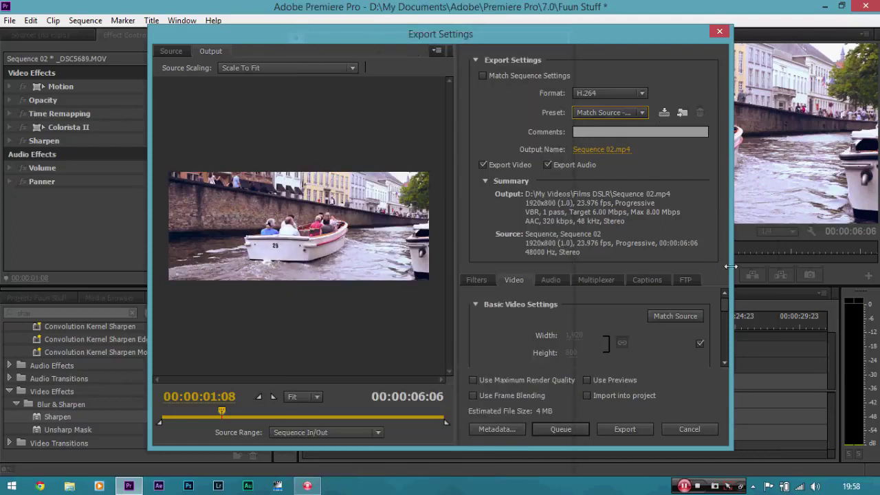
drag(728, 308, 701, 318)
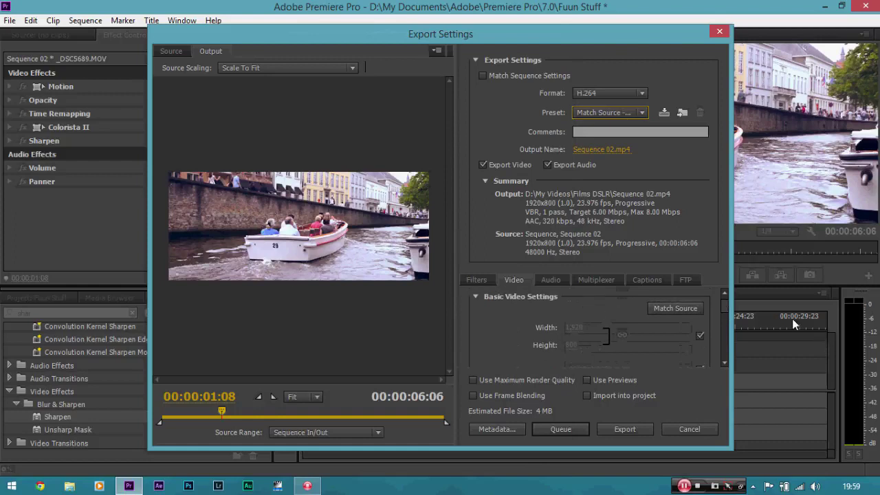
Scroll the export Video settings down to Bitrate Settings showing 6 Mbps target, 8 Mbps maximum.
drag(730, 311, 729, 333)
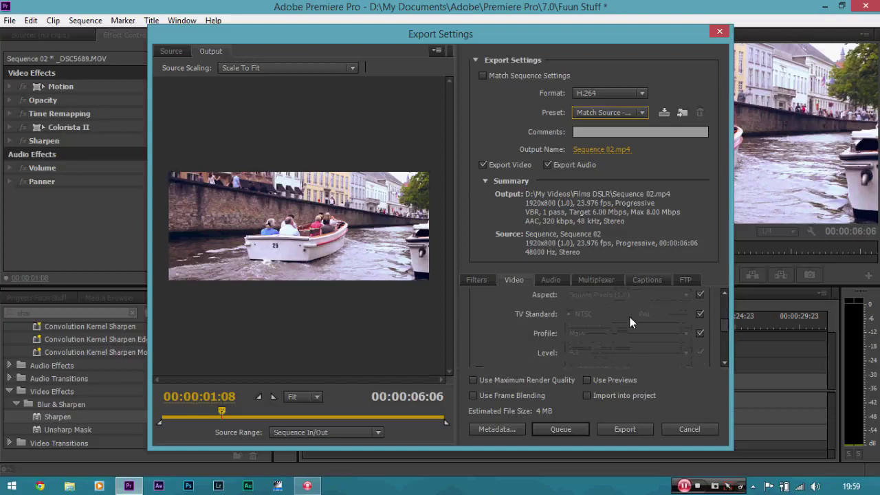
scroll(729, 331, down, 1)
scroll(726, 337, down, 2)
scroll(726, 338, up, 1)
scroll(726, 338, up, 2)
scroll(728, 344, down, 4)
scroll(728, 347, down, 1)
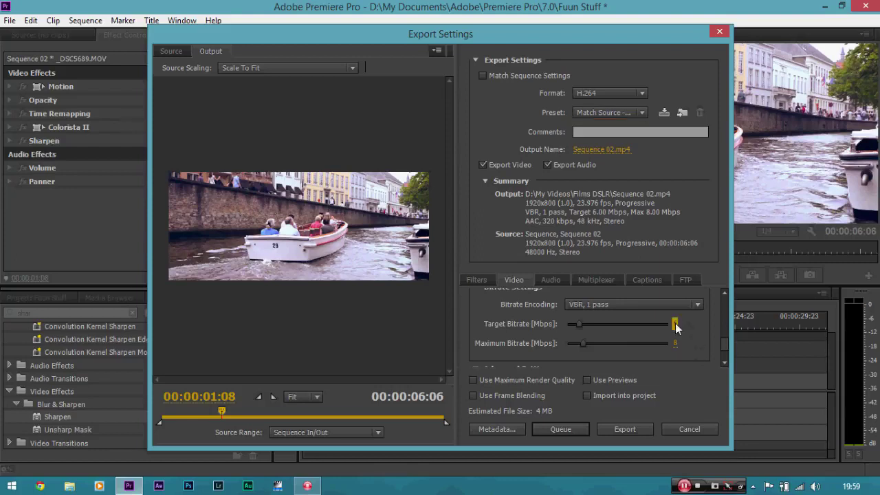
Set both the target and maximum video bitrate to 5 Mbps.
click(675, 326)
text(20)
key(Return)
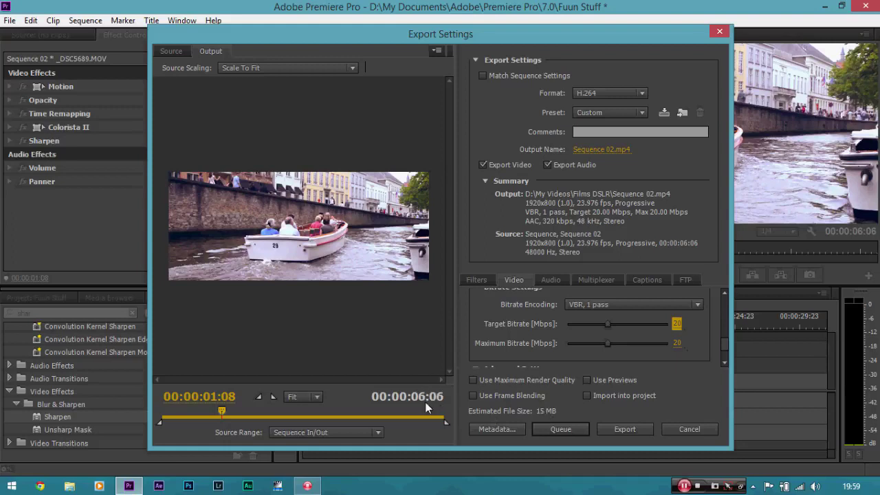
click(678, 325)
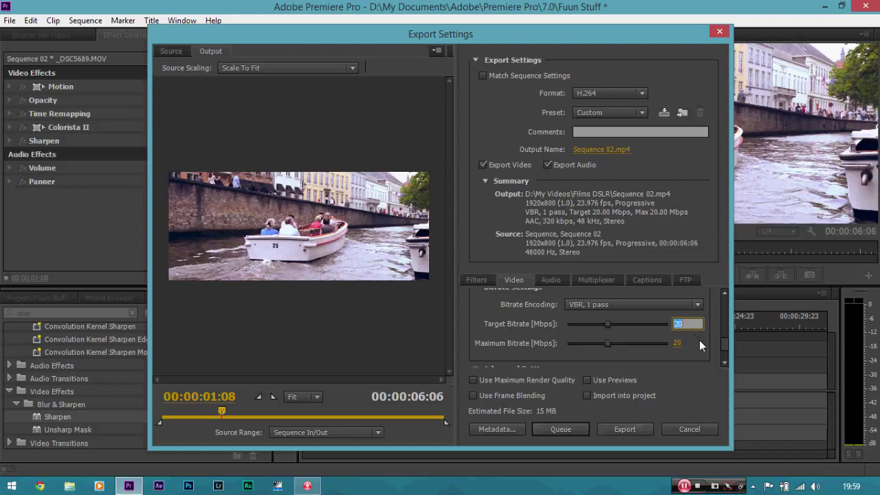
text(5)
key(Return)
click(677, 344)
text(5)
key(Return)
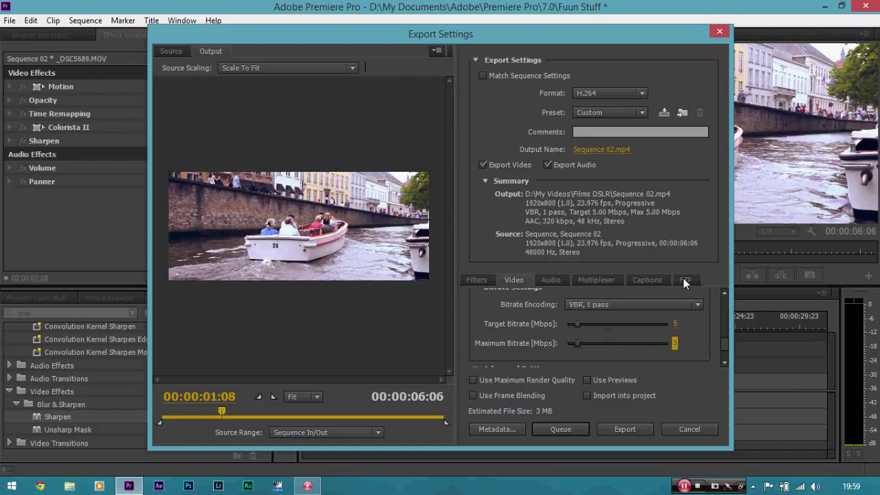